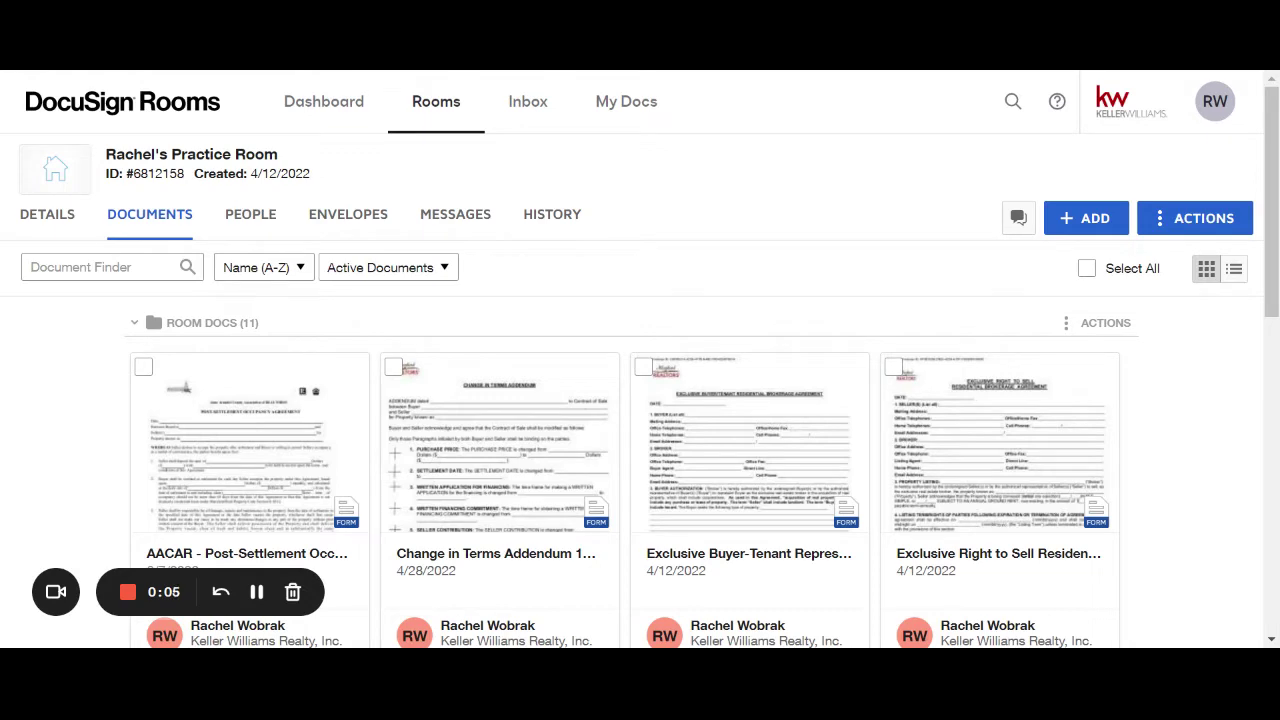
# Open the Exclusive Buyer-Tenant agreement form in the room.
pyautogui.click(778, 455)
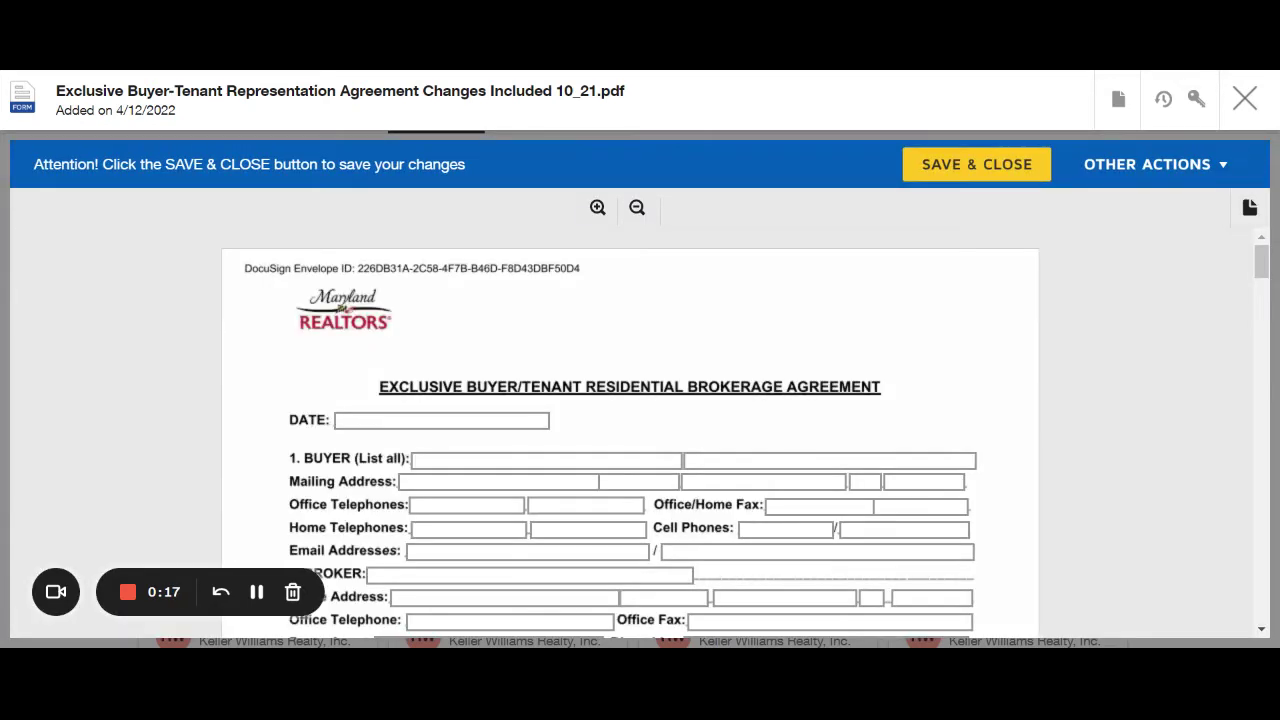
pyautogui.scroll(-2, 596, 392)
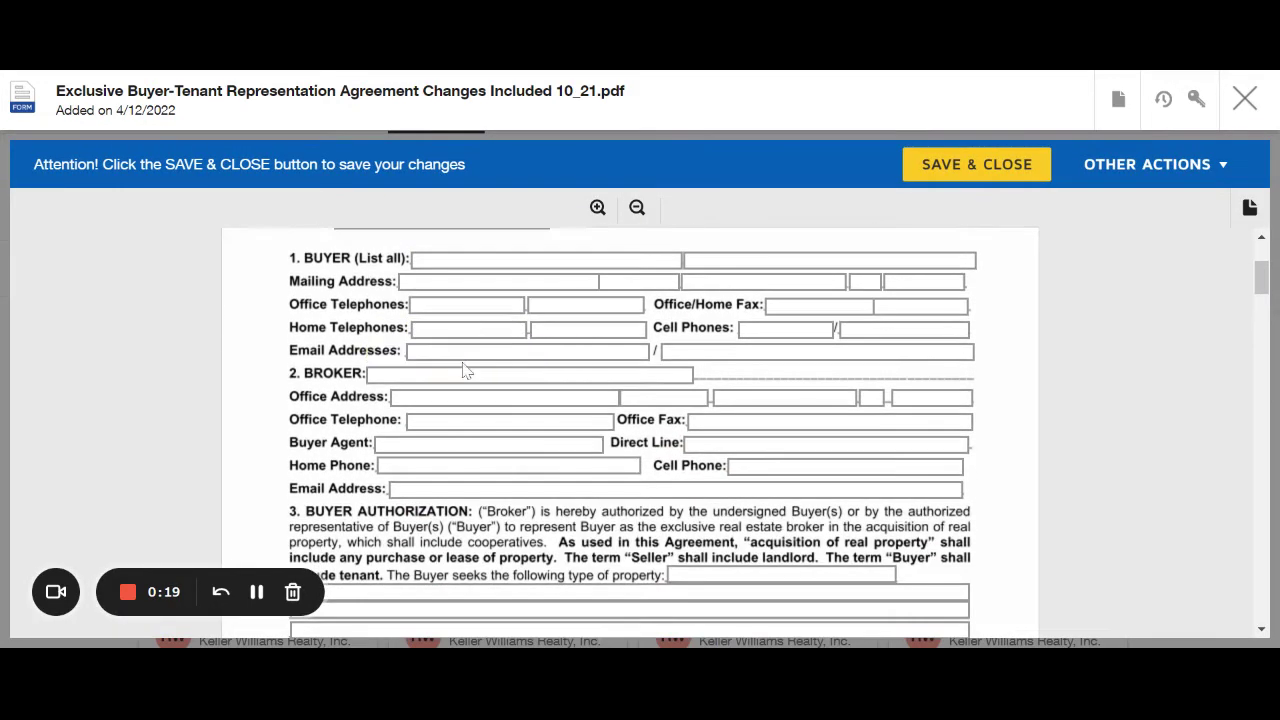
pyautogui.scroll(1, 566, 390)
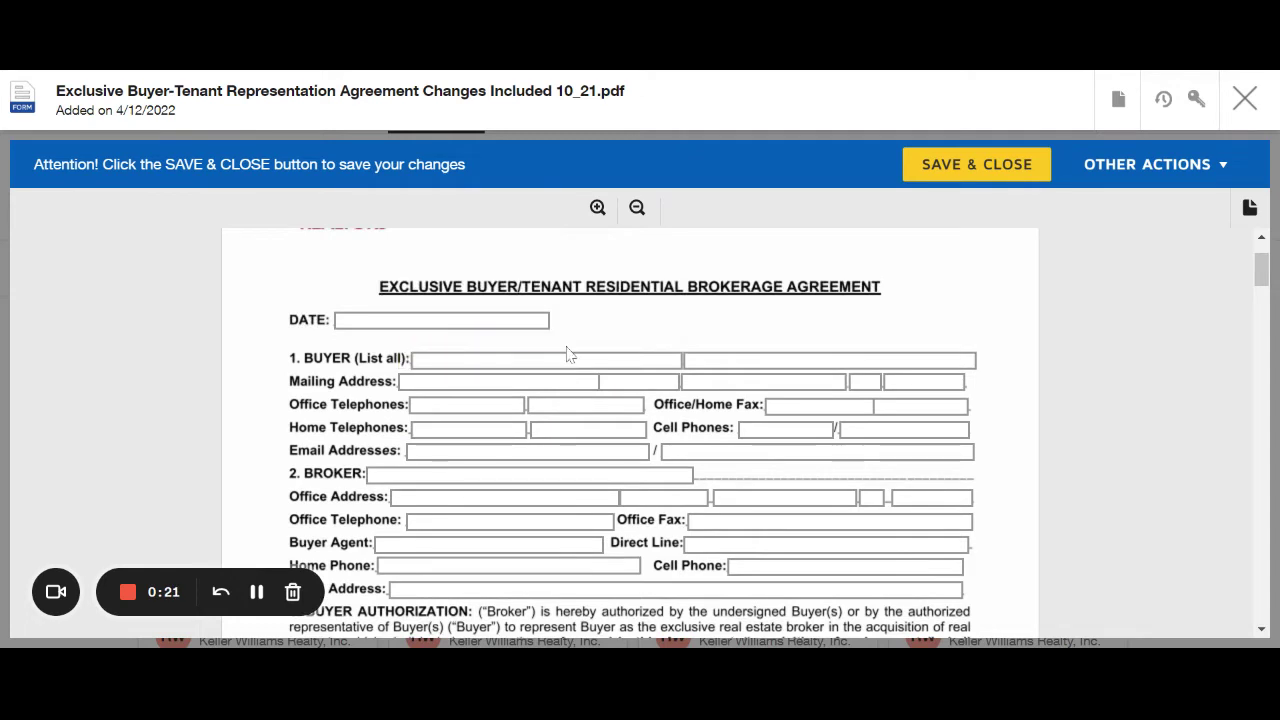
# Enter the buyer's full name in Buyer 1 Name and their street address in section 1.
pyautogui.click(568, 359)
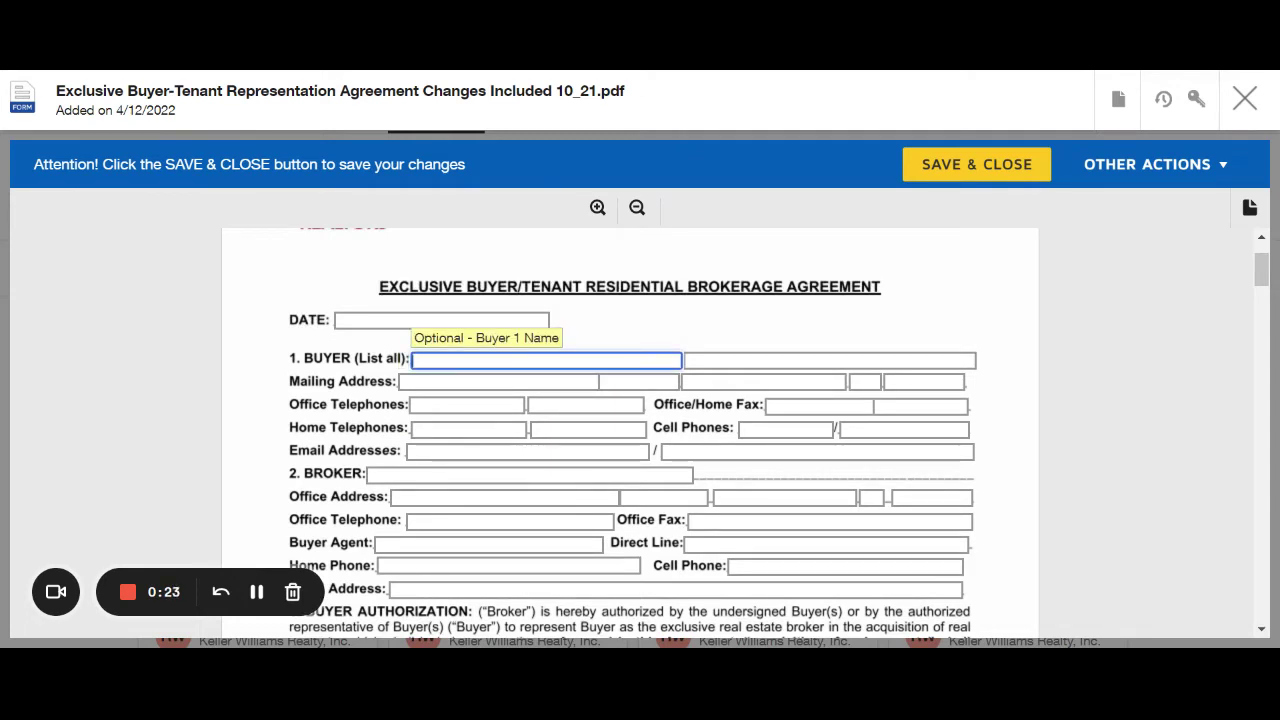
pyautogui.write('Jane Doe')
pyautogui.press('Tab')
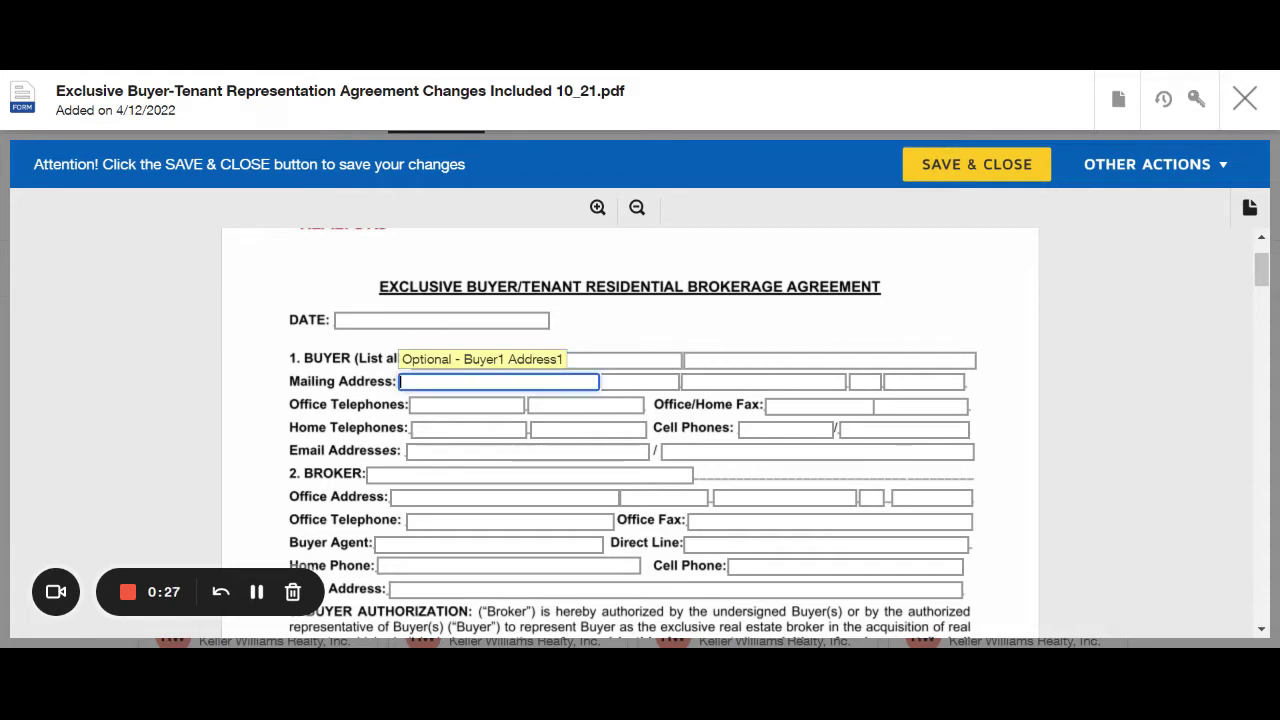
pyautogui.write('123 Main')
pyautogui.click(590, 430)
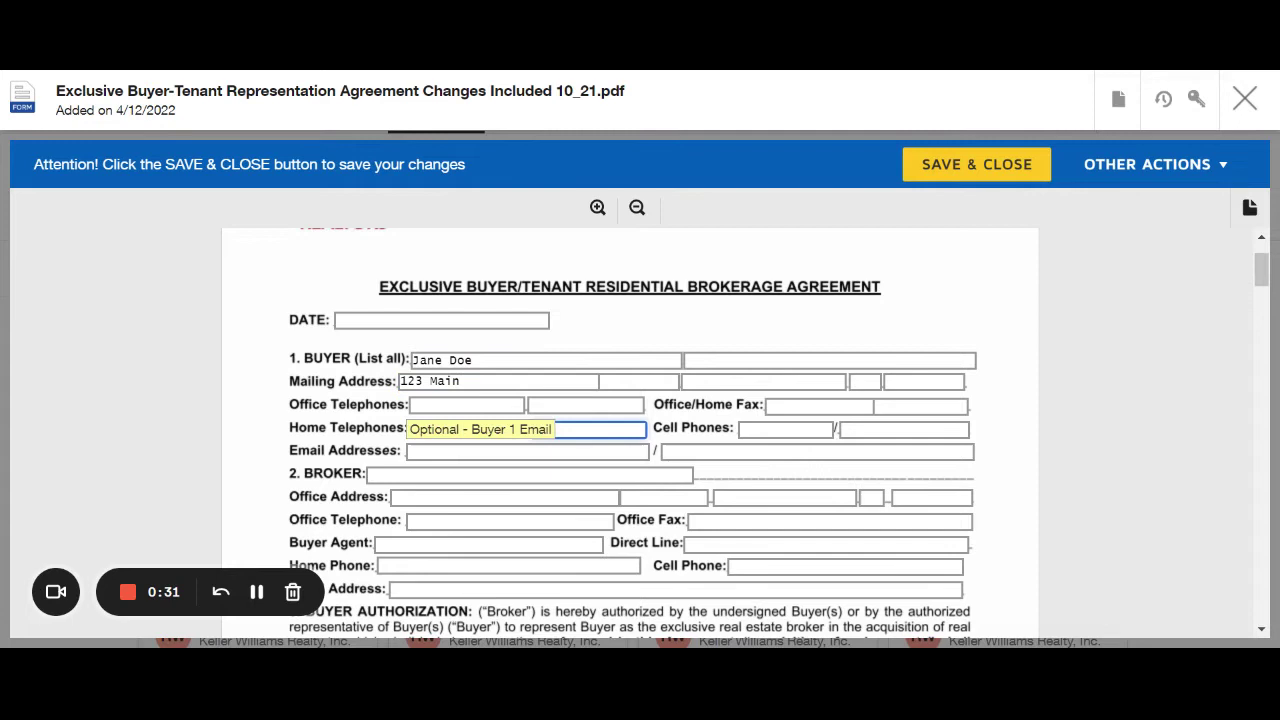
pyautogui.click(520, 451)
pyautogui.click(480, 543)
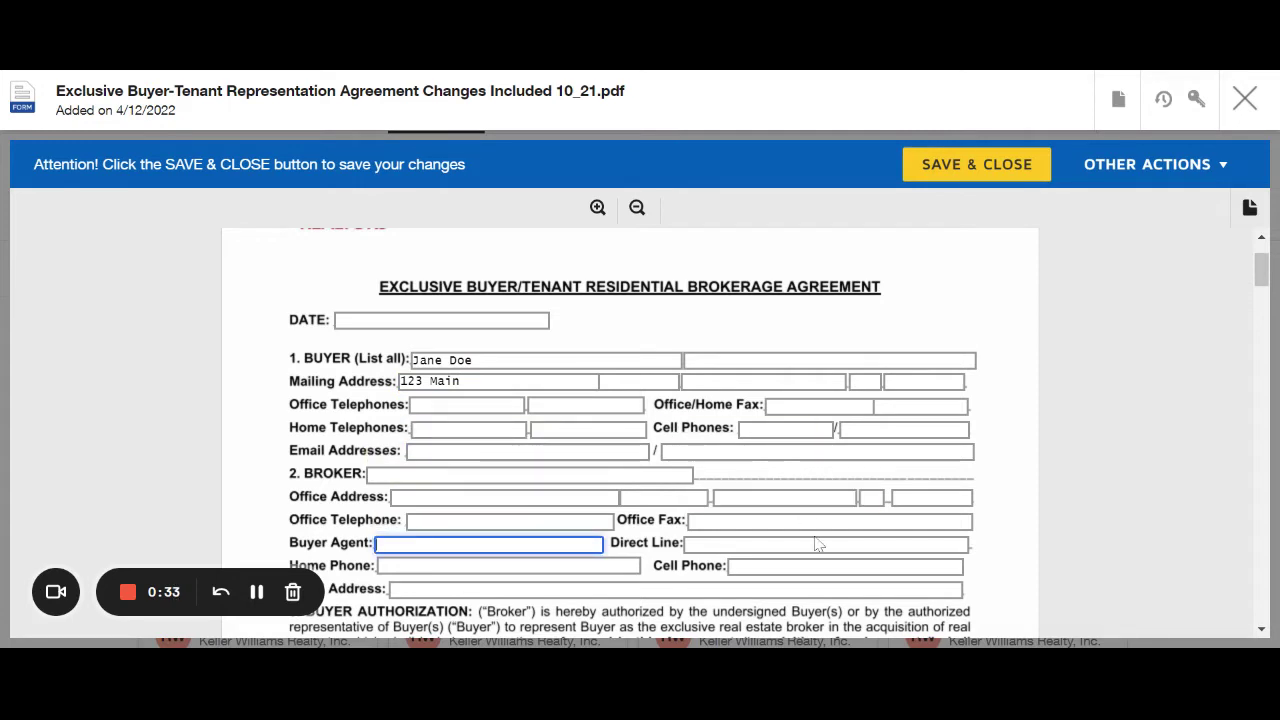
# Save and close the form, then select the Exclusive Buyer-Tenant document card.
pyautogui.click(1024, 166)
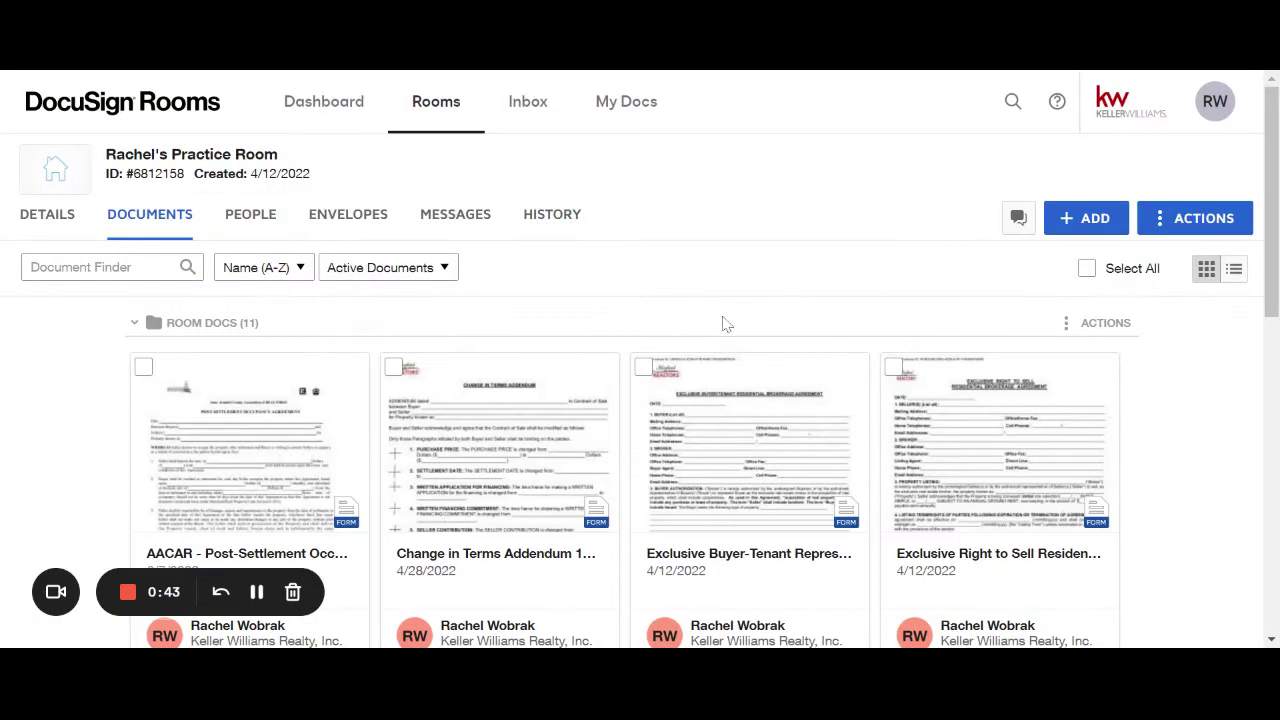
pyautogui.click(643, 368)
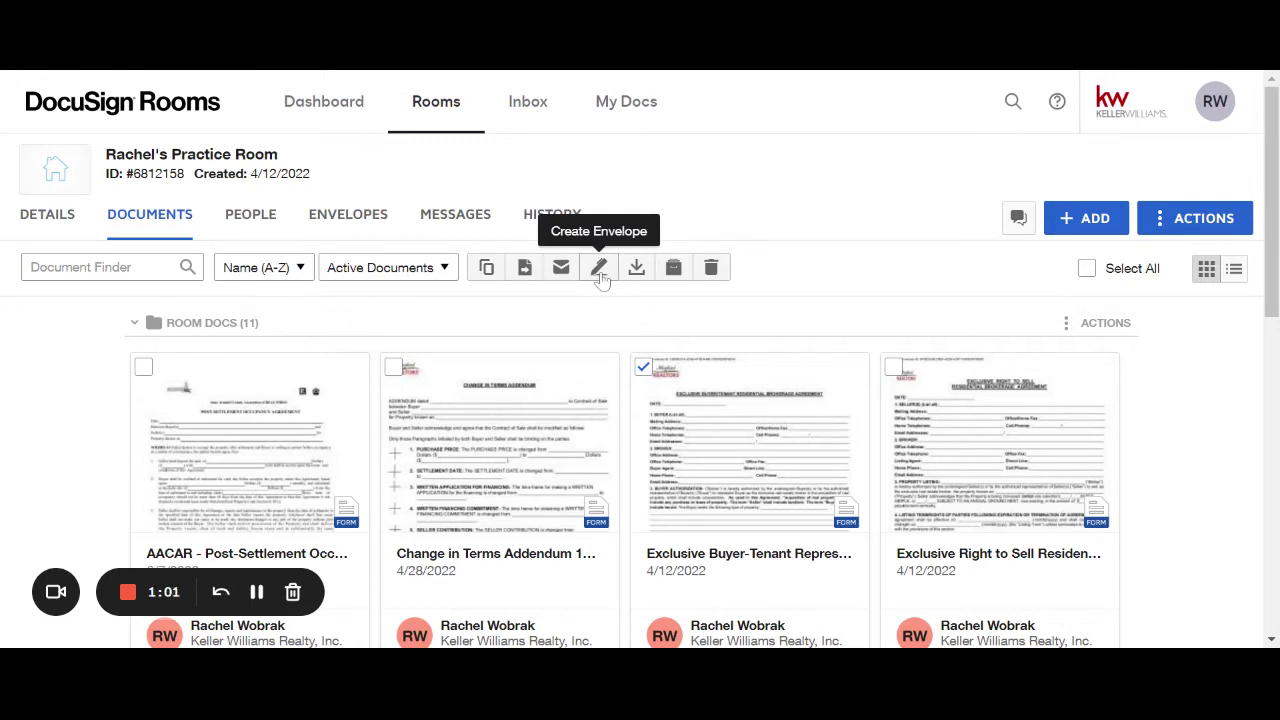
# Create an envelope from the Buyer-Tenant agreement, keeping the name 'Please DocuSign', and reach Add Recipients.
pyautogui.click(599, 270)
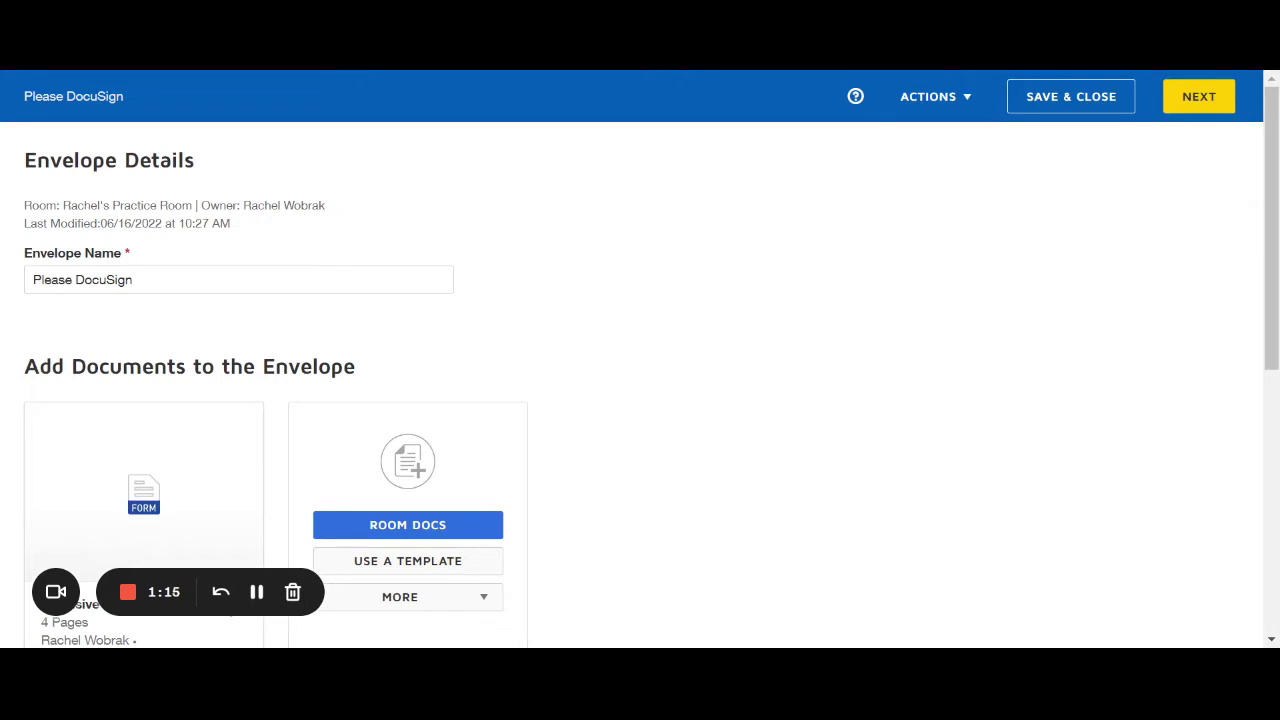
pyautogui.click(134, 280)
pyautogui.moveTo(134, 280); pyautogui.dragTo(33, 280)
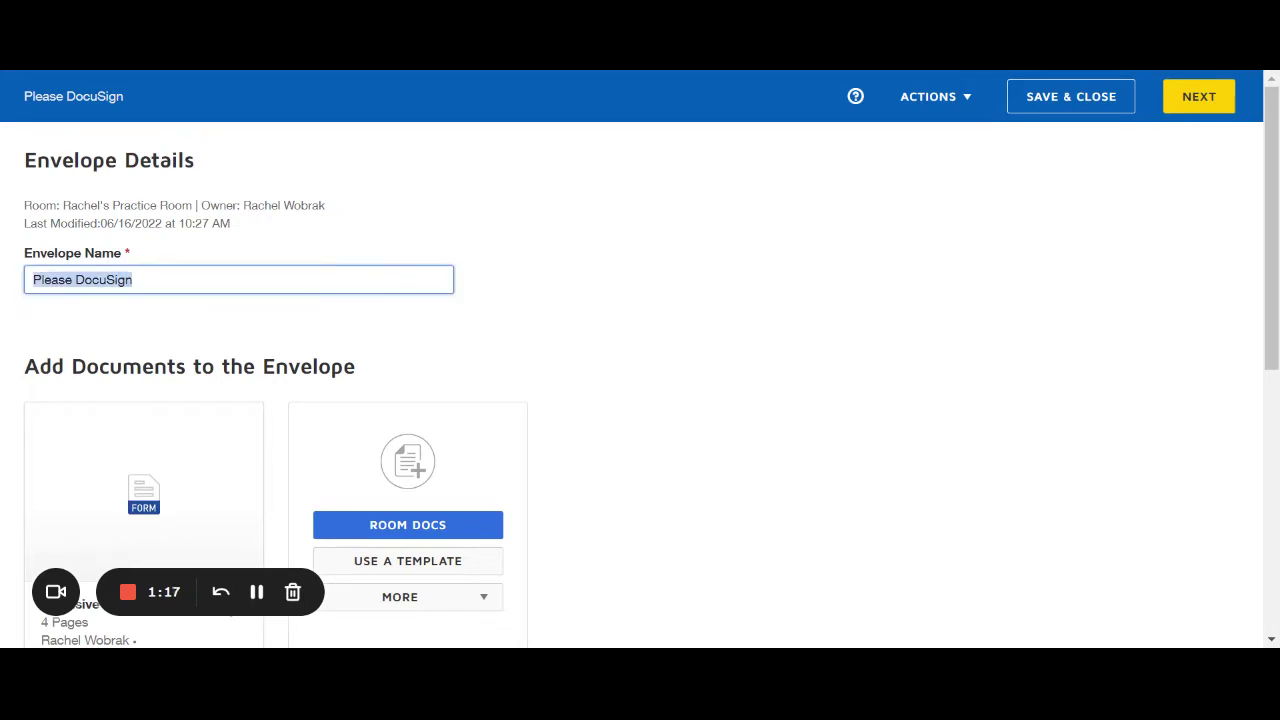
pyautogui.click(126, 280)
pyautogui.click(400, 310)
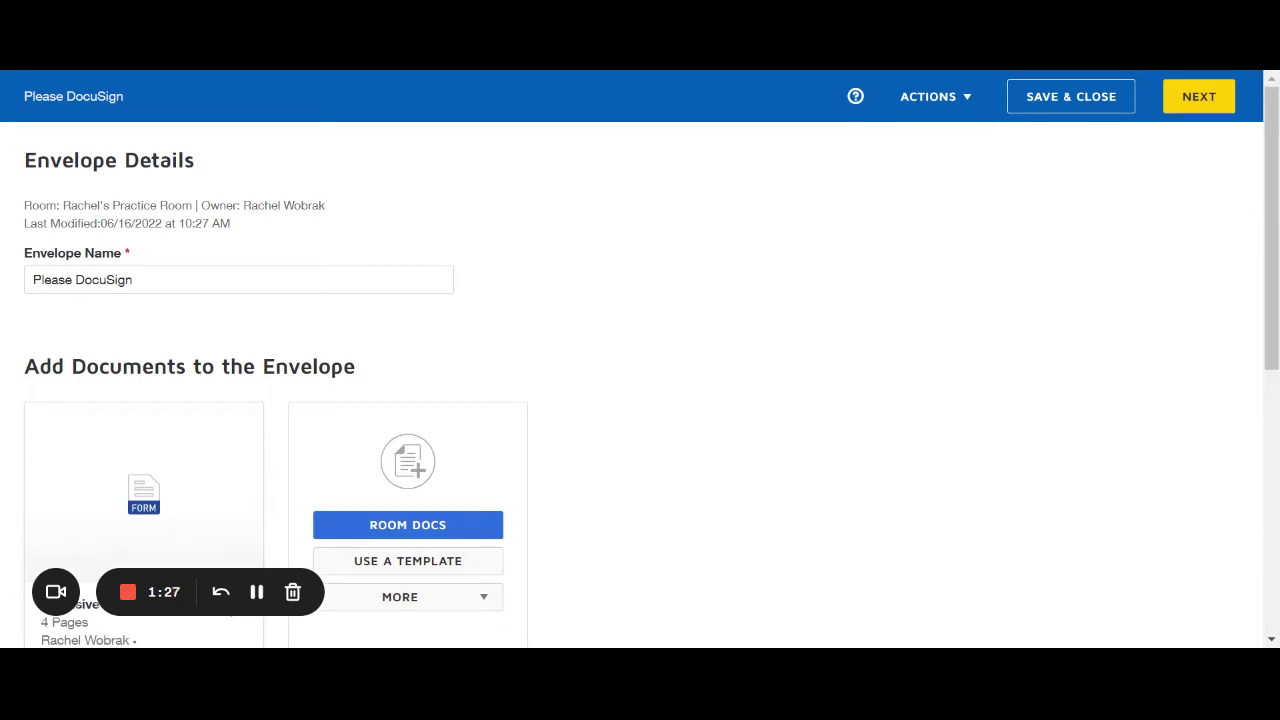
pyautogui.click(133, 280)
pyautogui.click(462, 313)
pyautogui.scroll(-1, 373, 325)
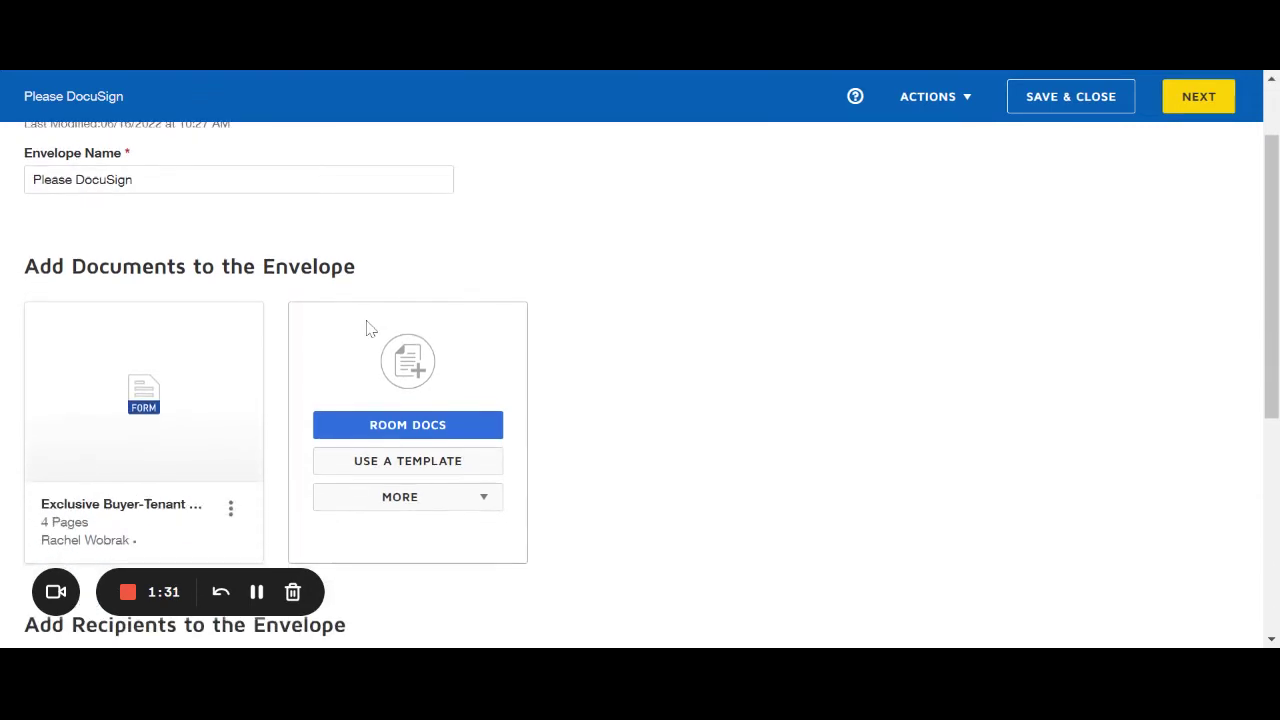
pyautogui.scroll(-1, 336, 343)
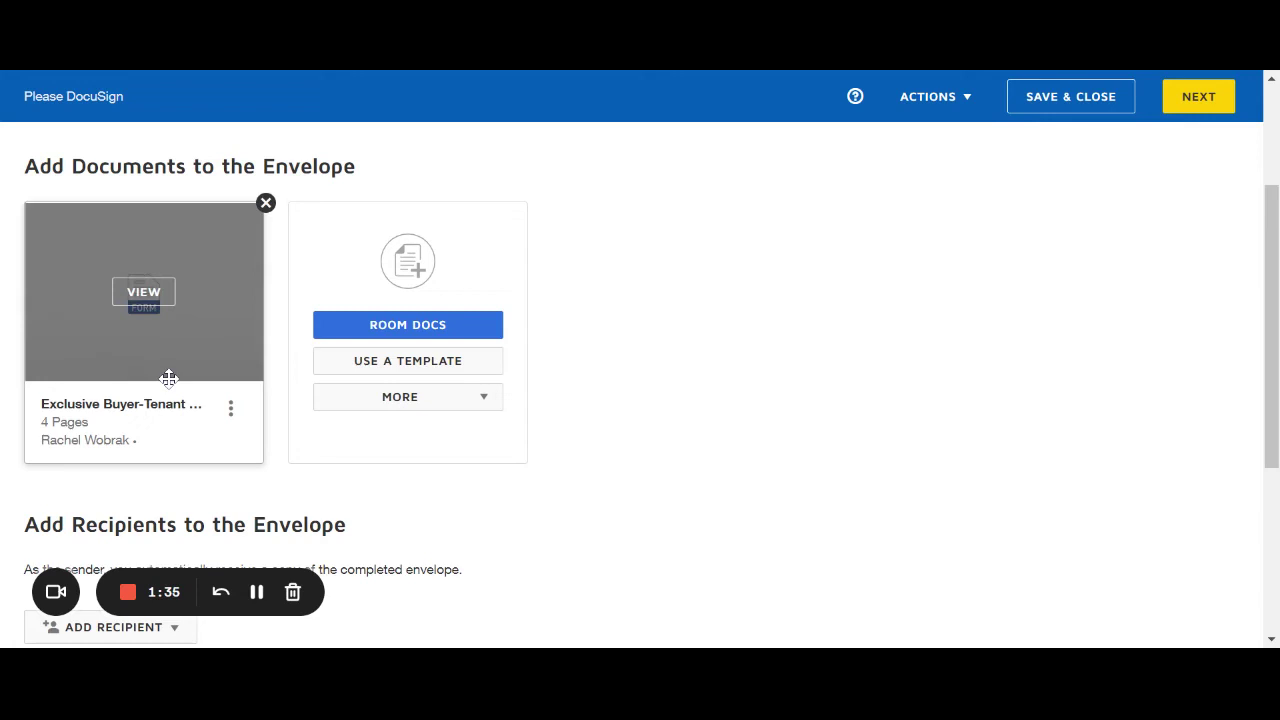
pyautogui.scroll(-2, 170, 378)
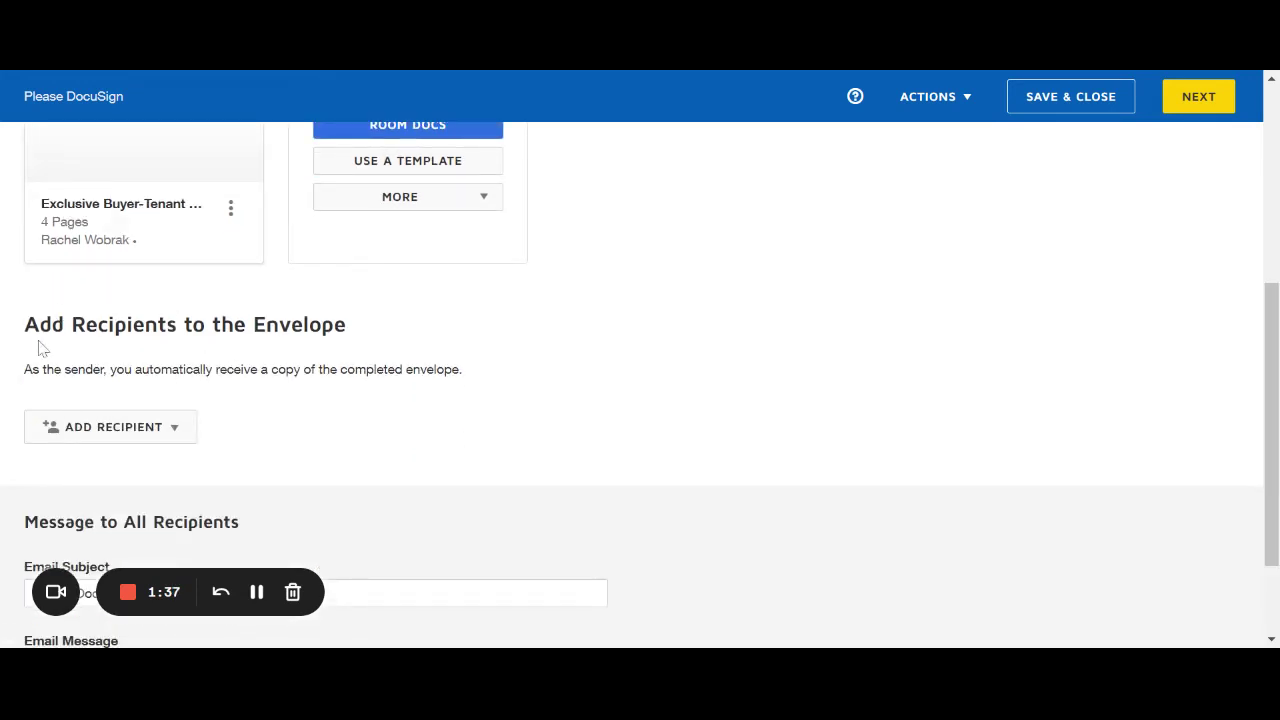
# In Add Pre-Tagged Roles, include Buyer One with the buyer as its recipient.
pyautogui.click(180, 428)
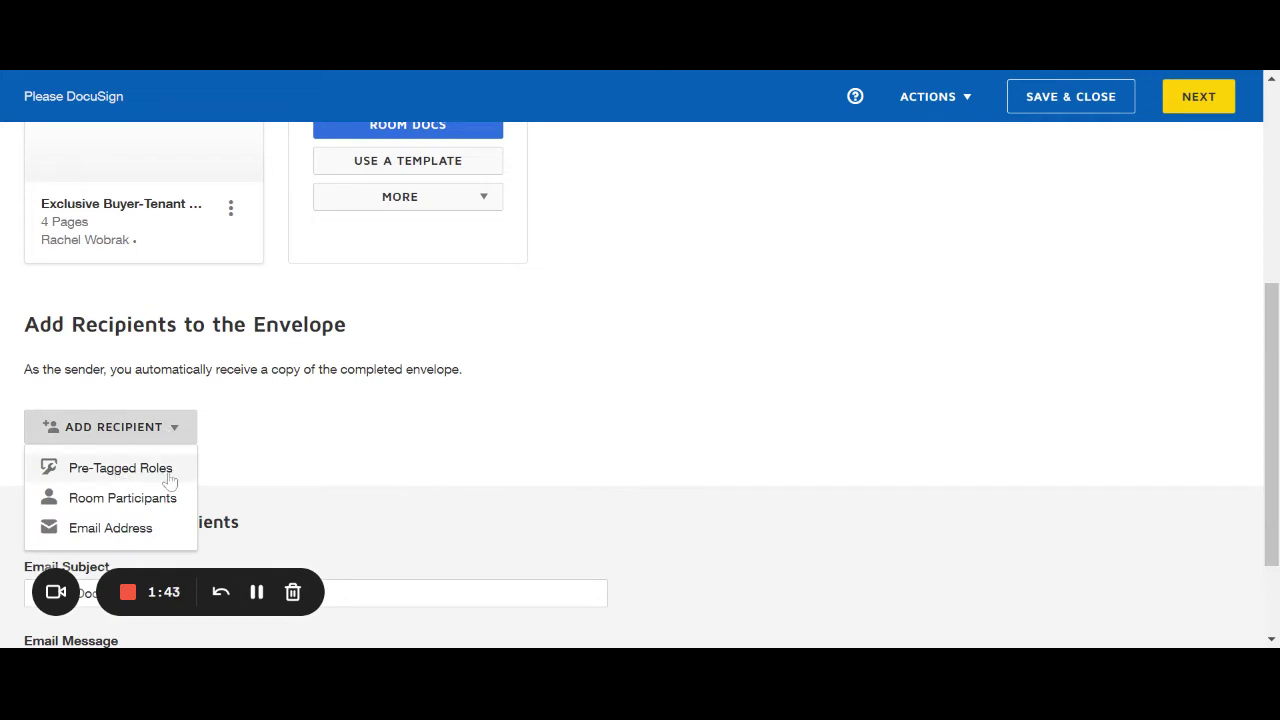
pyautogui.click(169, 478)
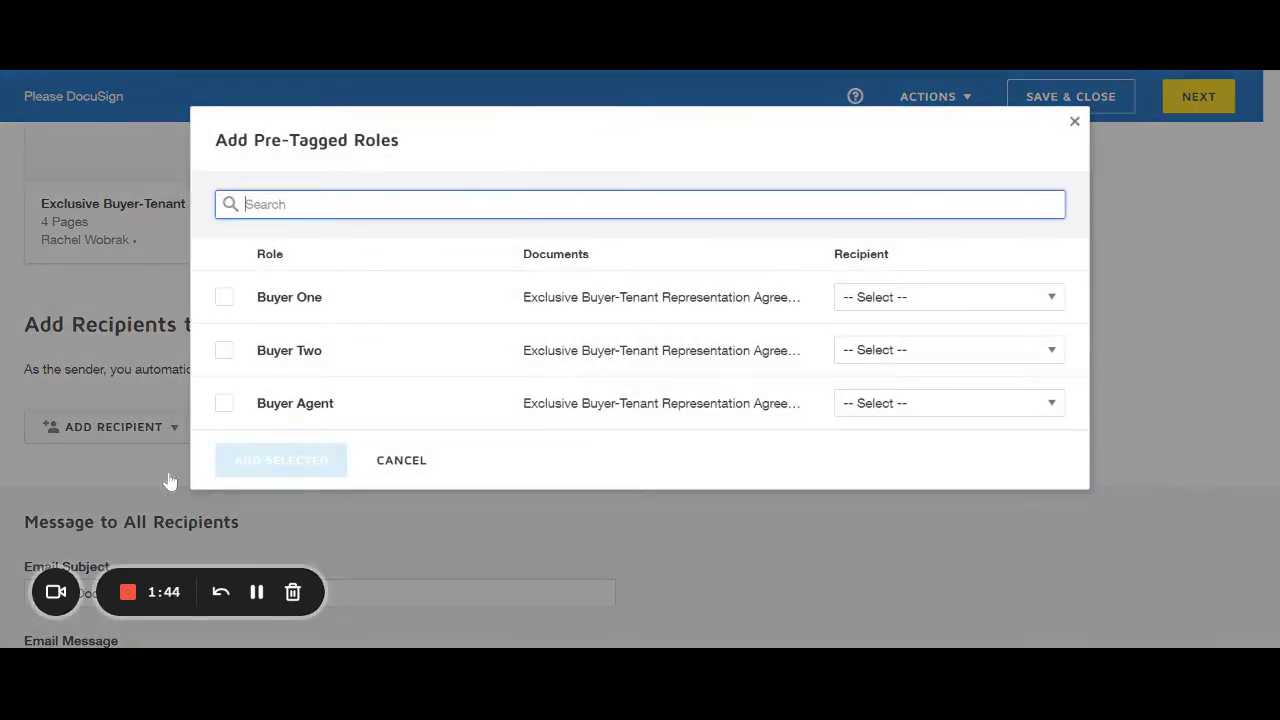
pyautogui.click(224, 297)
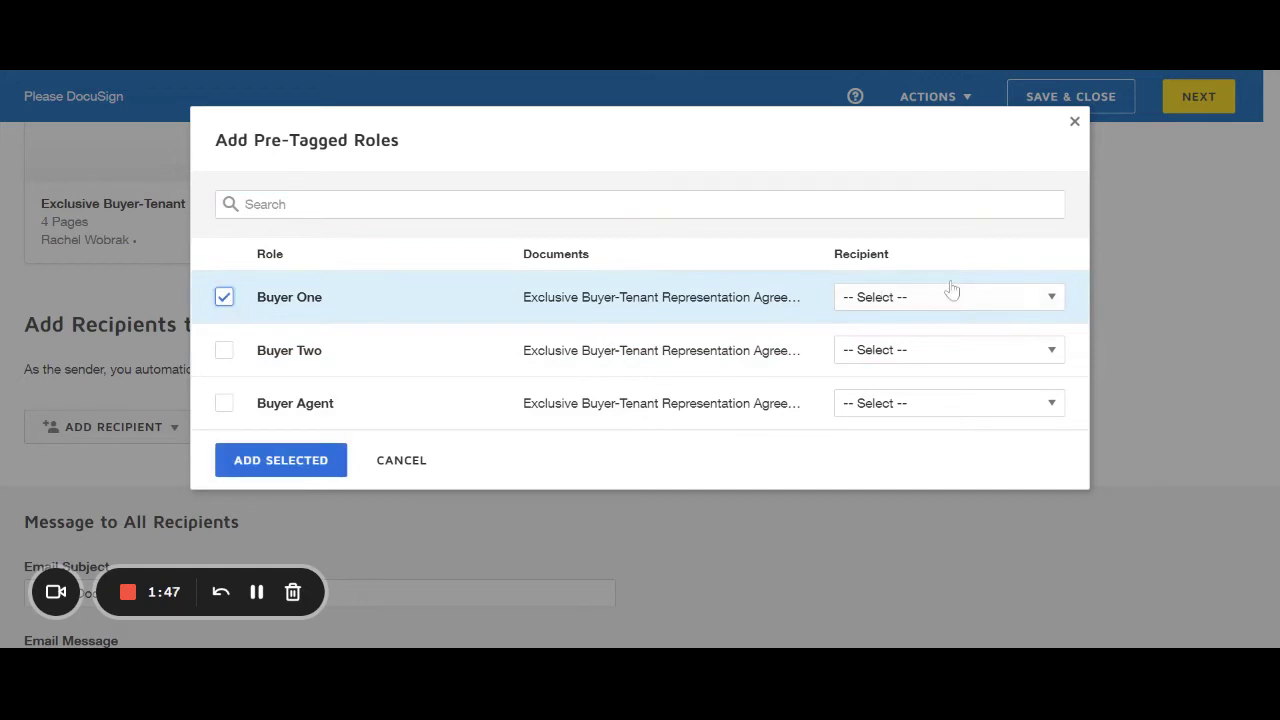
pyautogui.click(1002, 297)
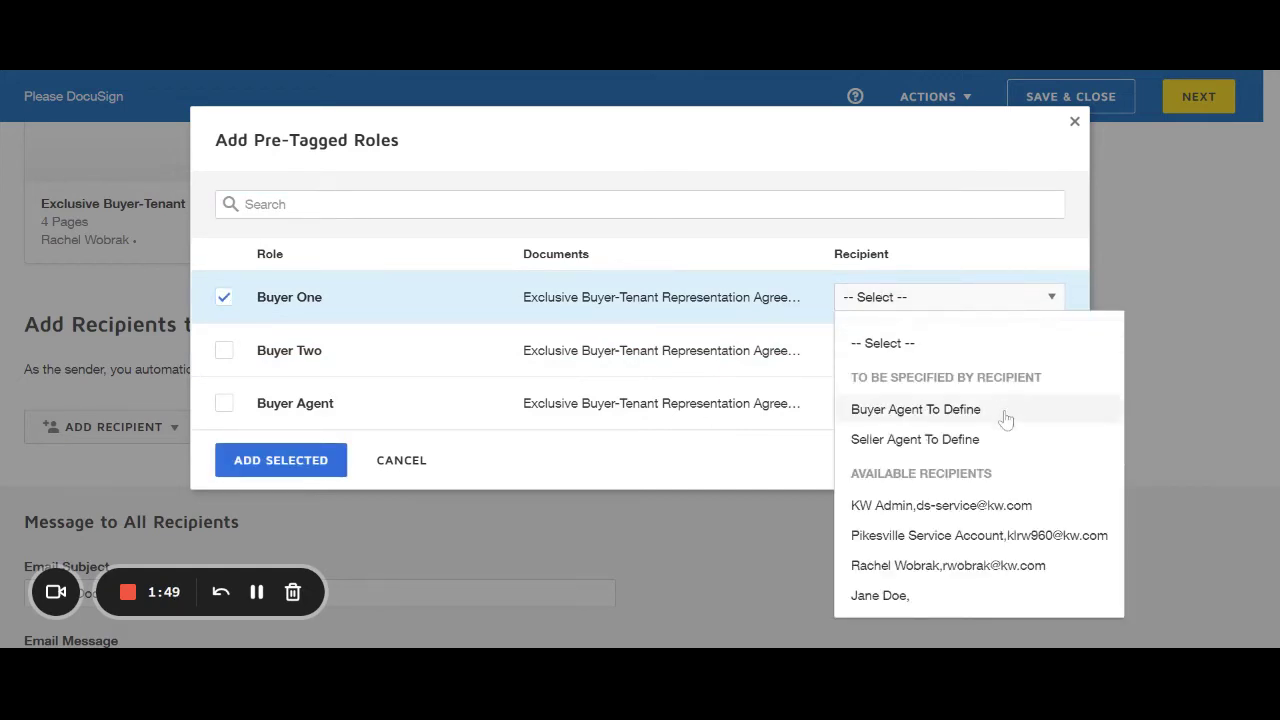
pyautogui.click(1002, 567)
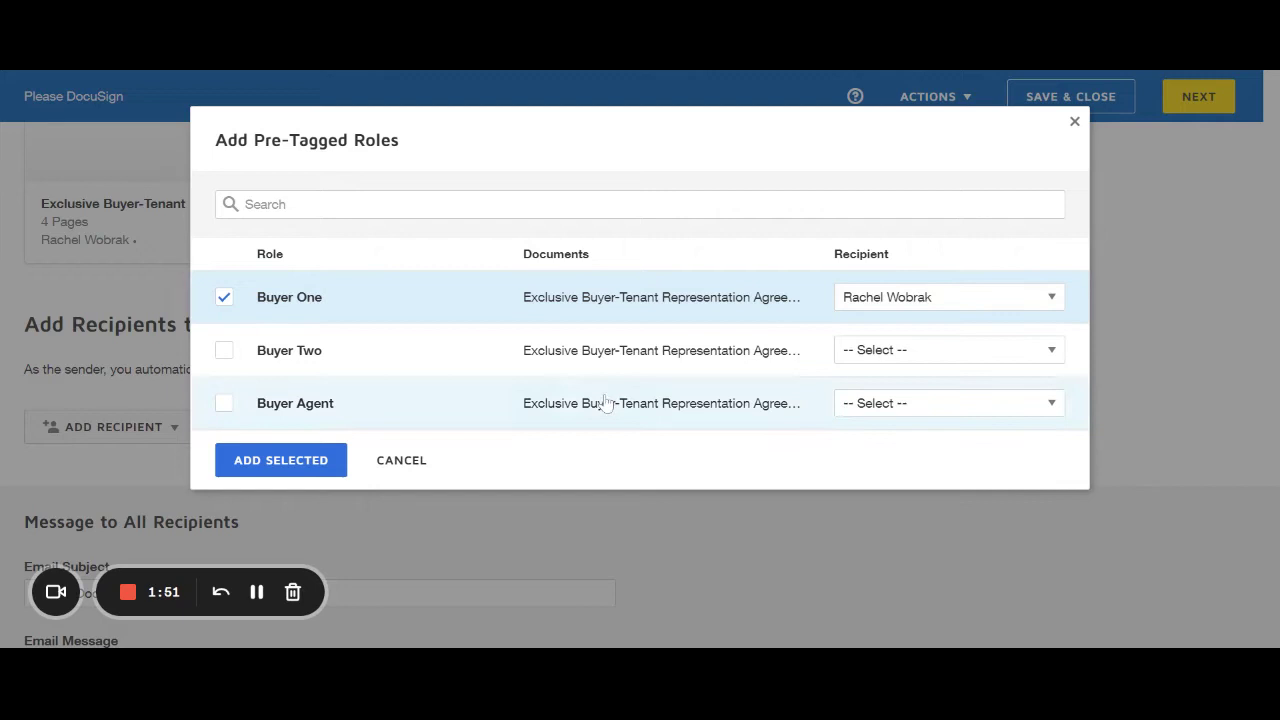
pyautogui.click(995, 299)
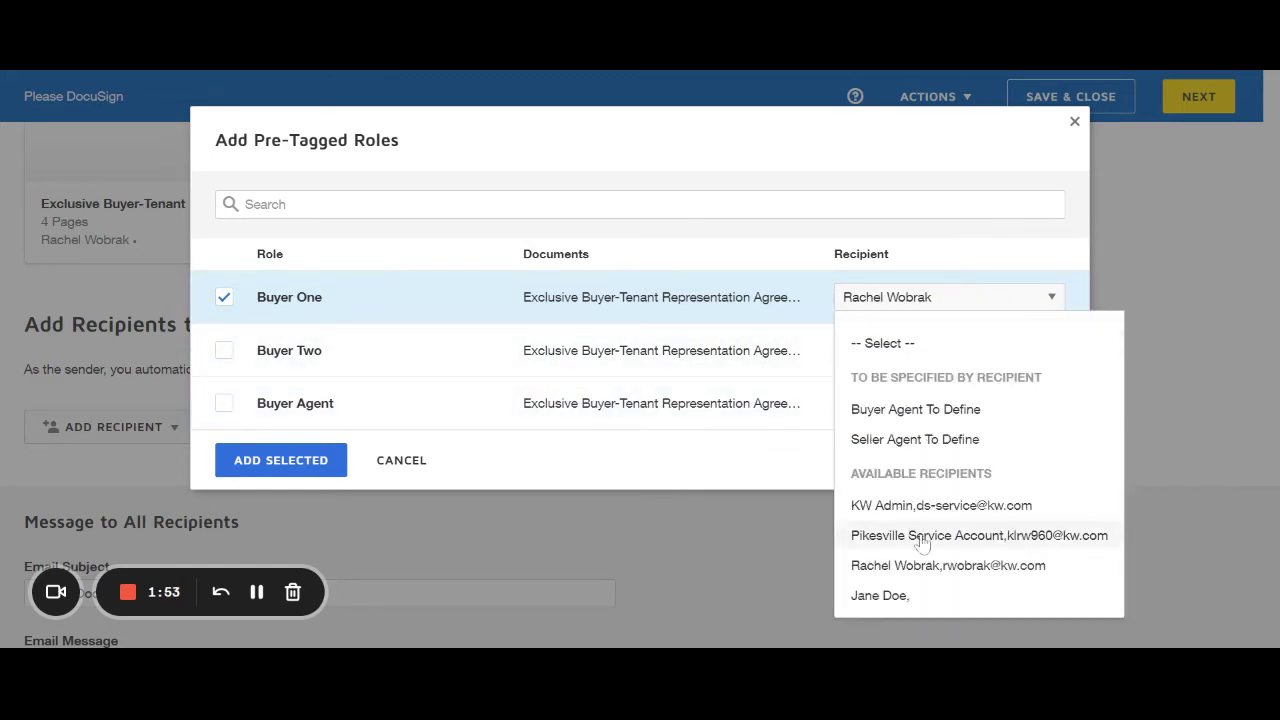
pyautogui.click(902, 598)
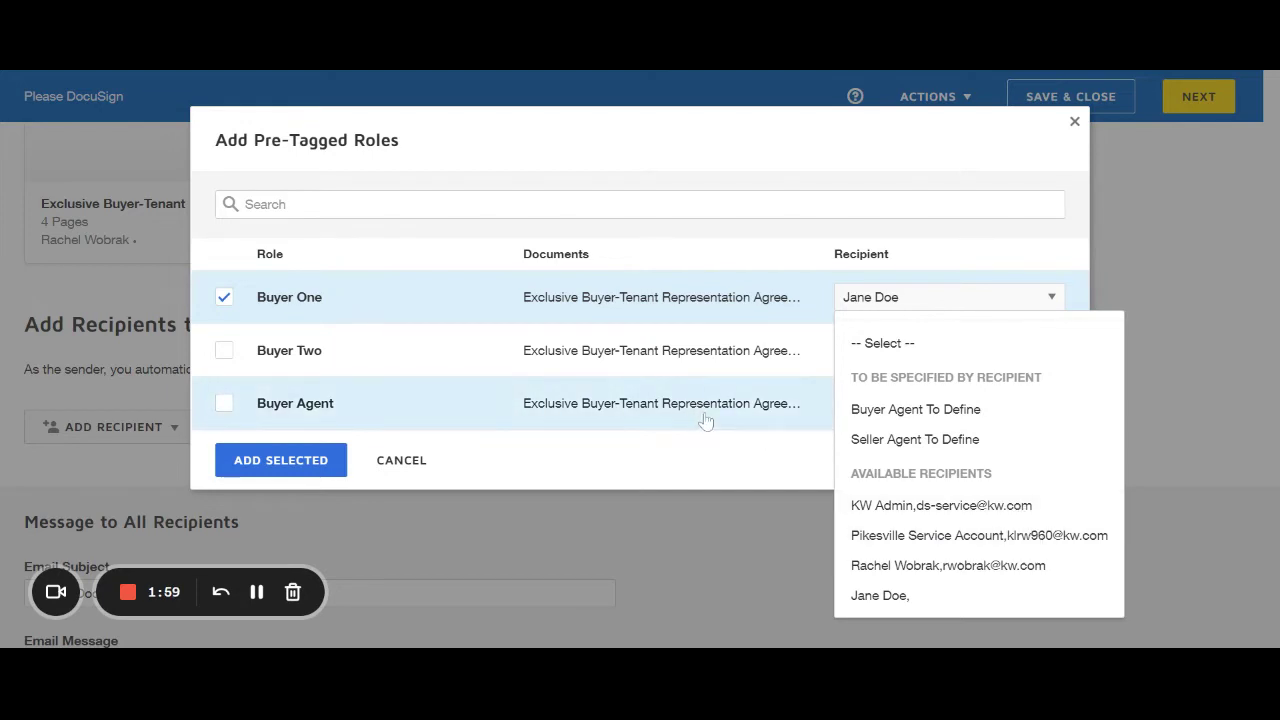
pyautogui.click(782, 456)
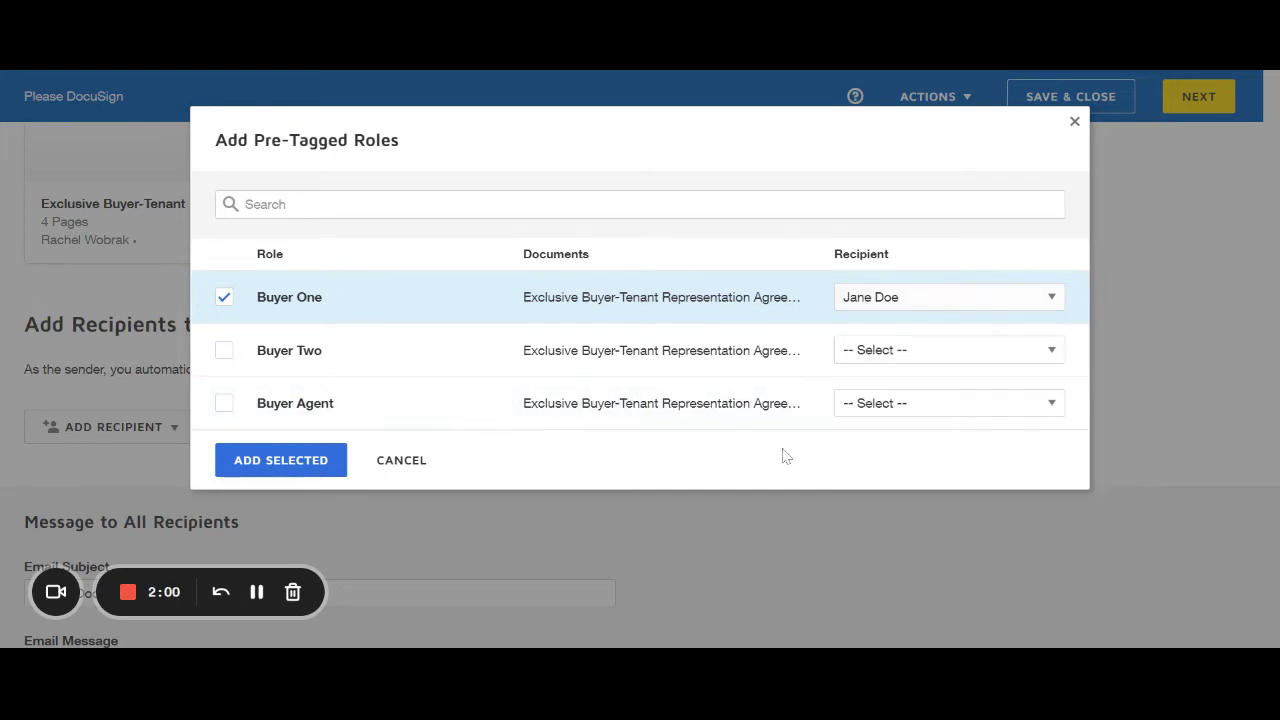
# Include the Buyer Agent role assigned to the agent and add both selected roles.
pyautogui.click(222, 406)
pyautogui.click(908, 412)
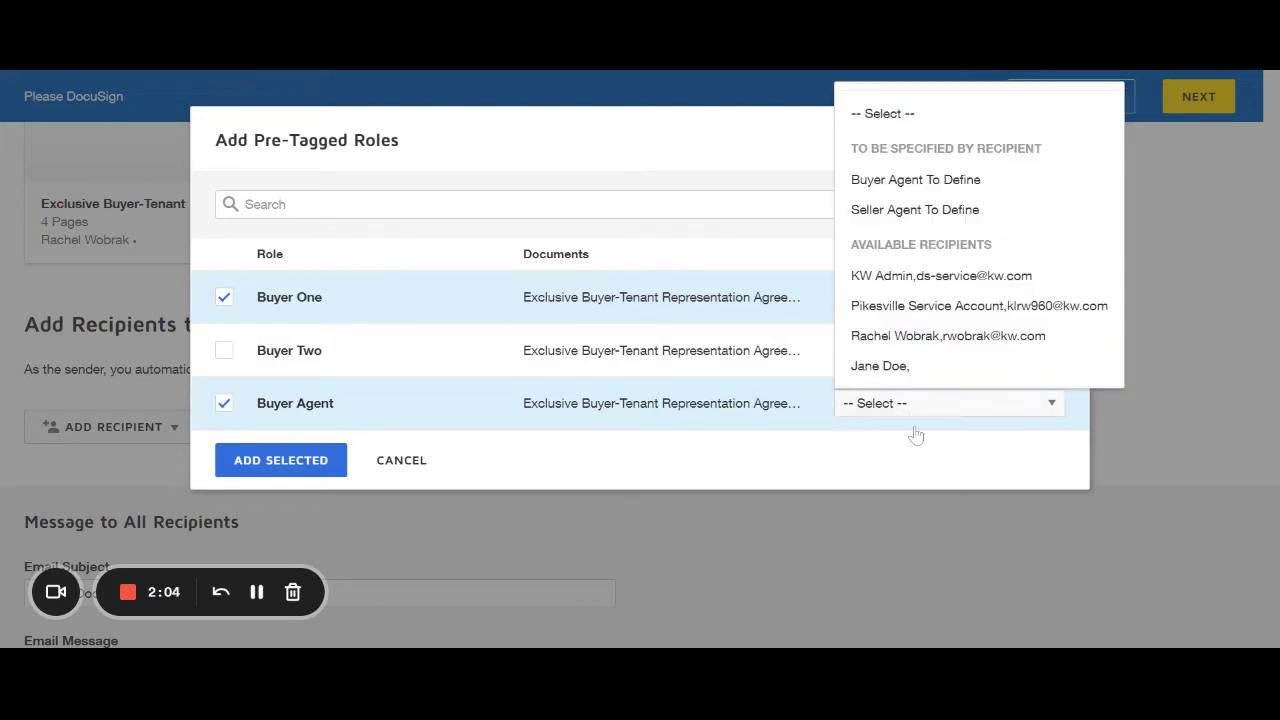
pyautogui.click(940, 340)
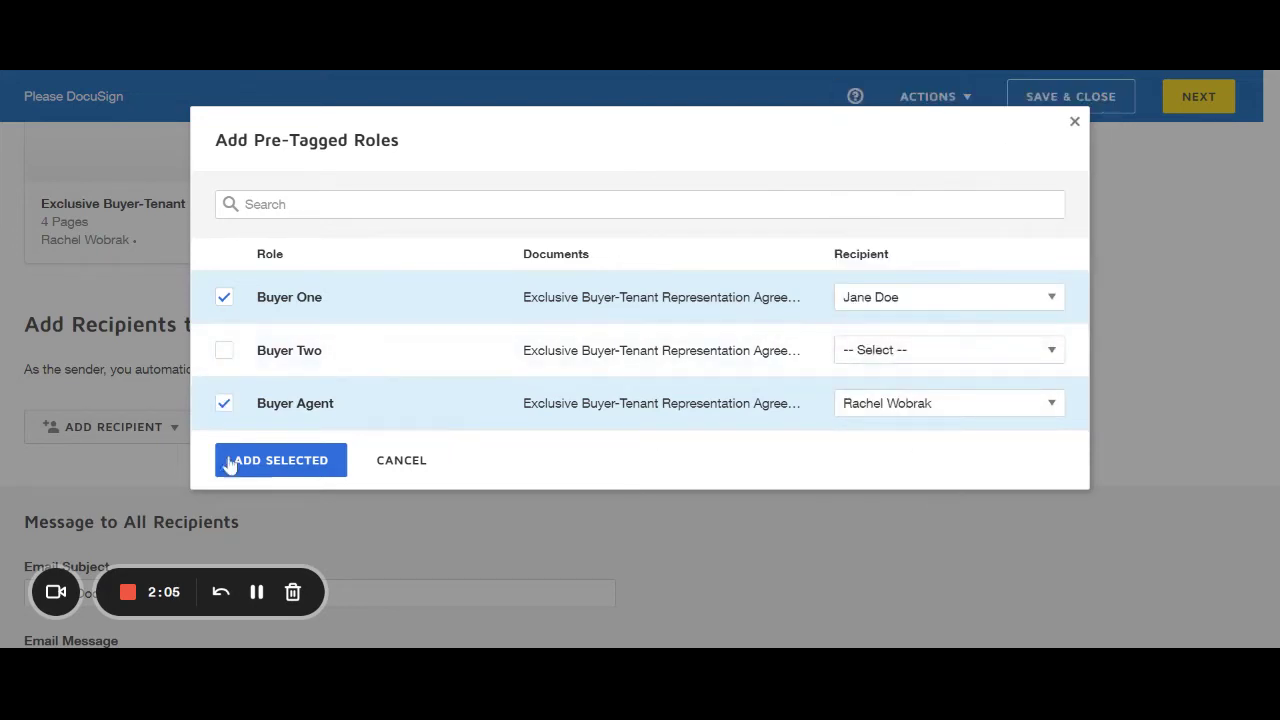
pyautogui.click(281, 460)
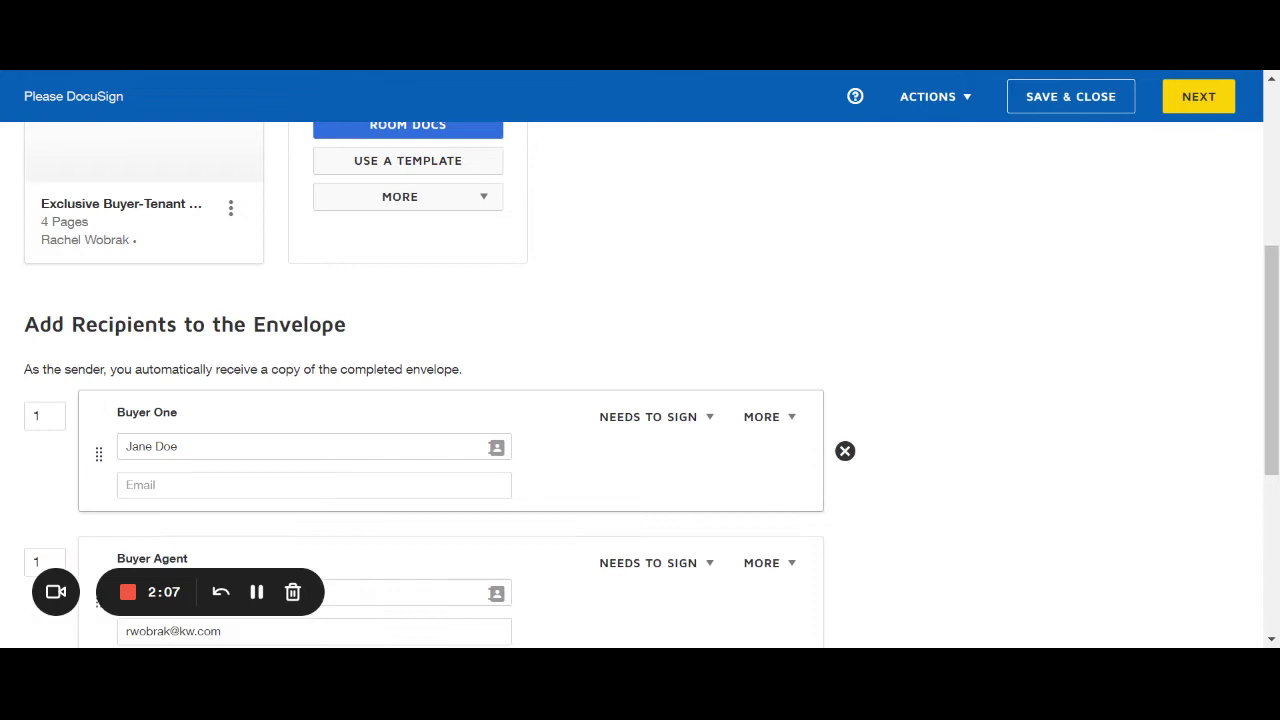
# Enter the buyer's e-mail address for Buyer One, then go to the Email Subject field.
pyautogui.click(314, 485)
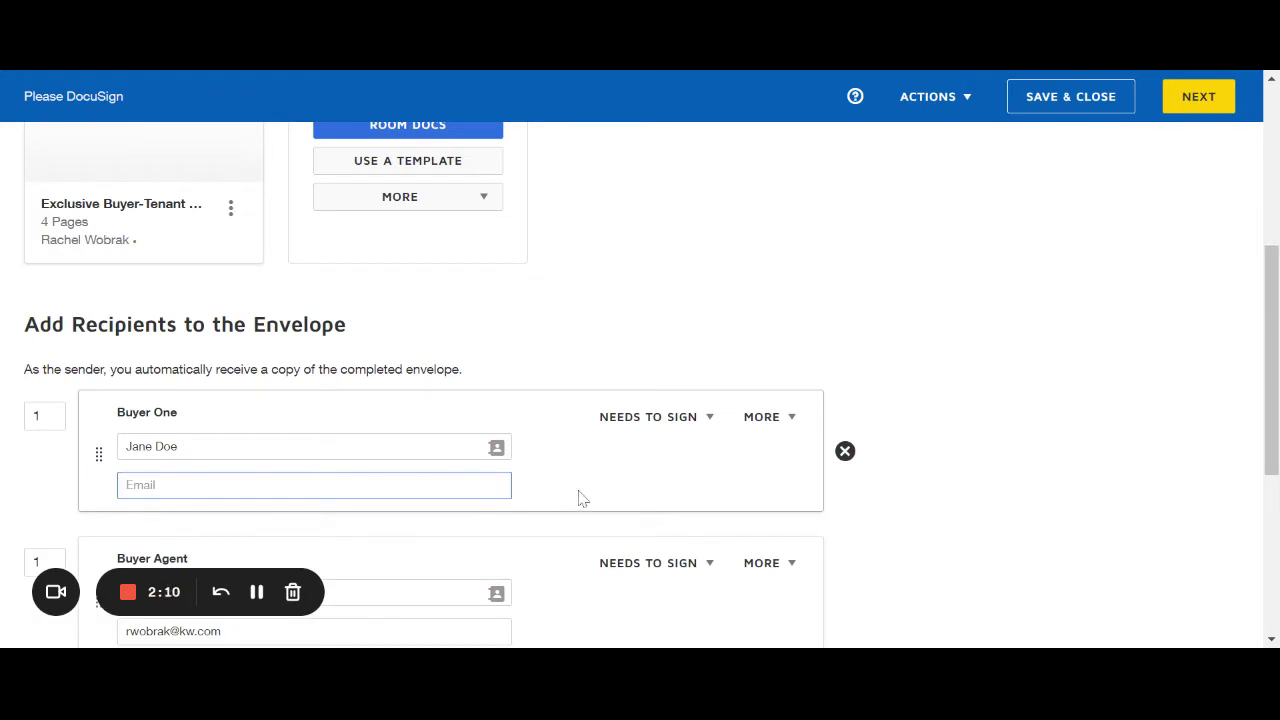
pyautogui.scroll(-2, 677, 409)
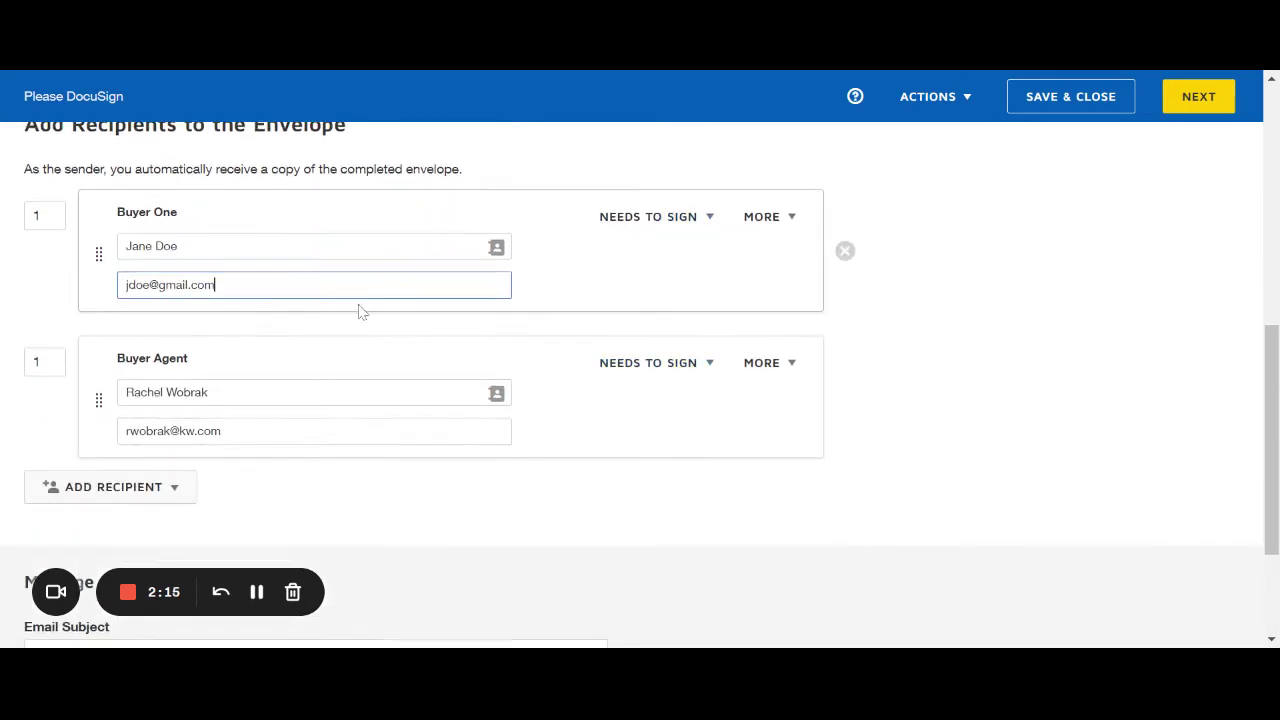
pyautogui.scroll(-1, 371, 446)
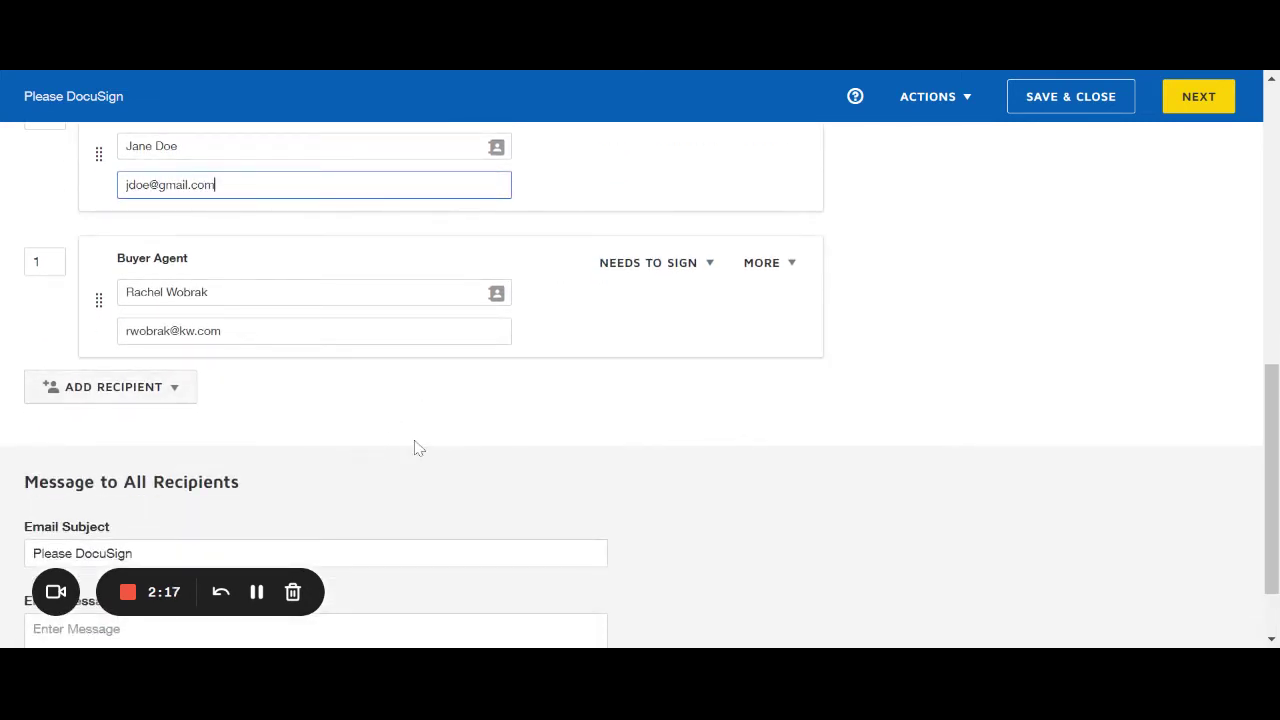
pyautogui.scroll(-1, 417, 447)
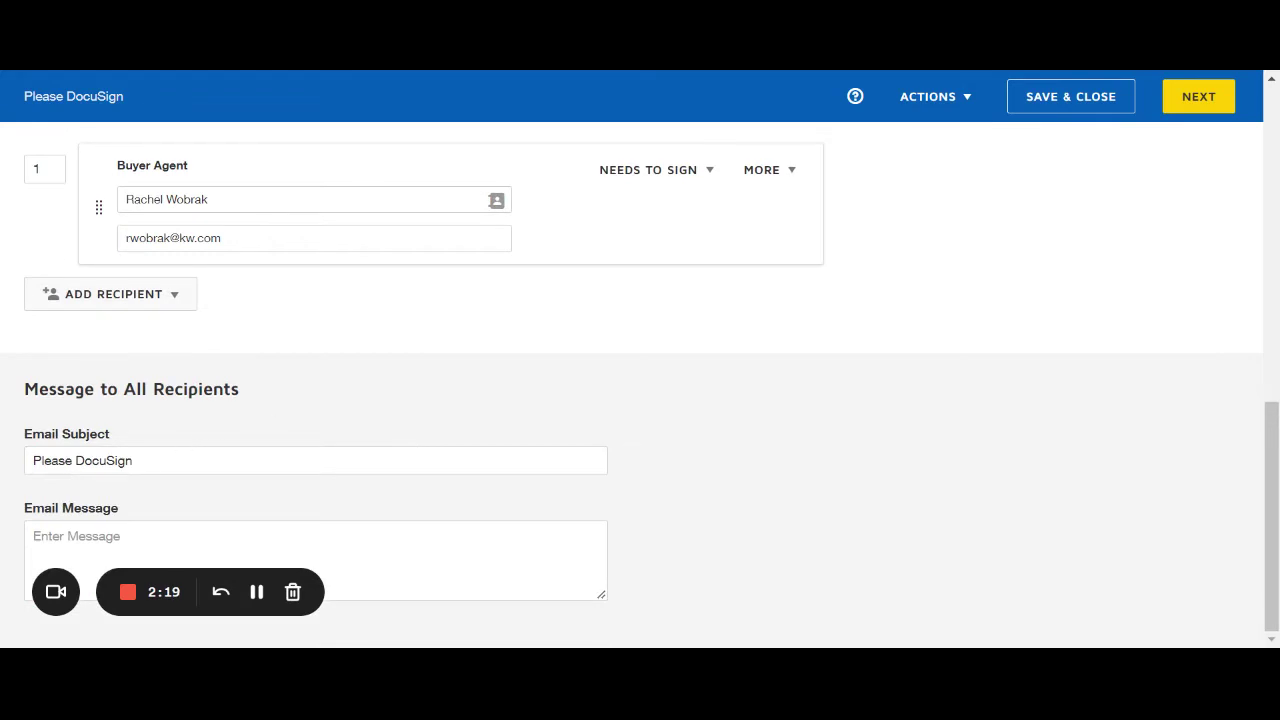
pyautogui.click(133, 460)
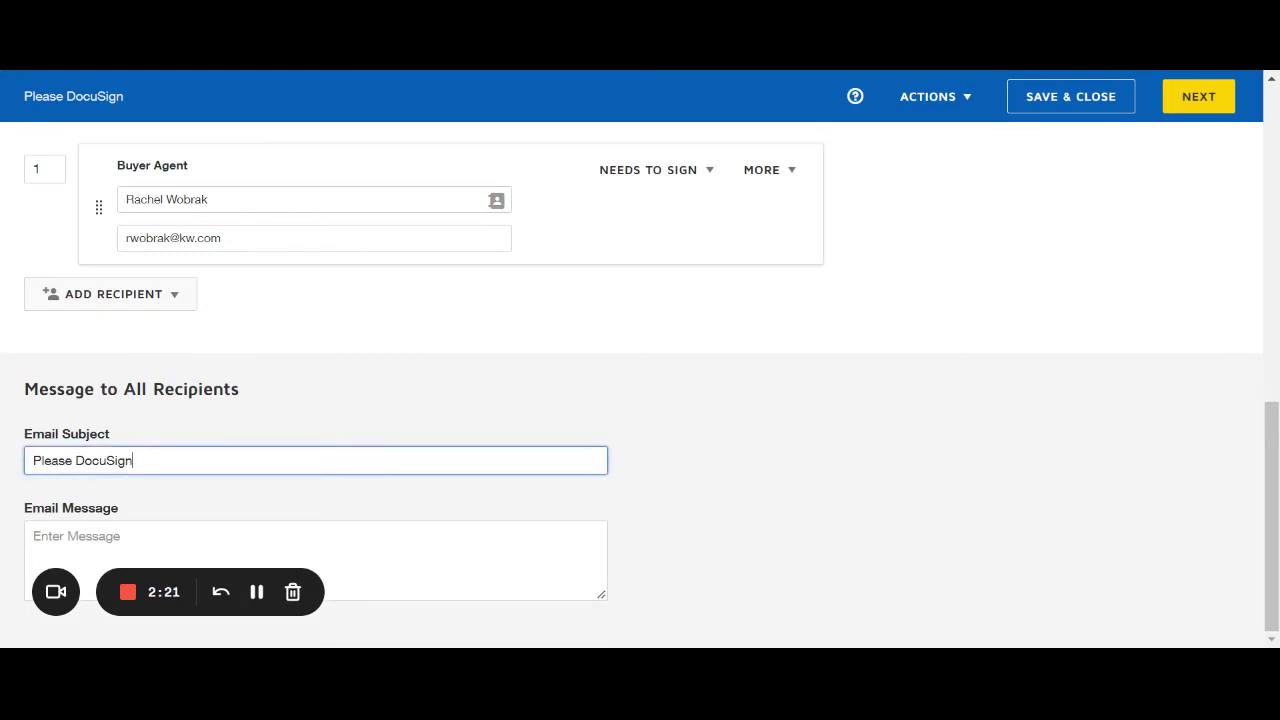
pyautogui.scroll(2, 261, 403)
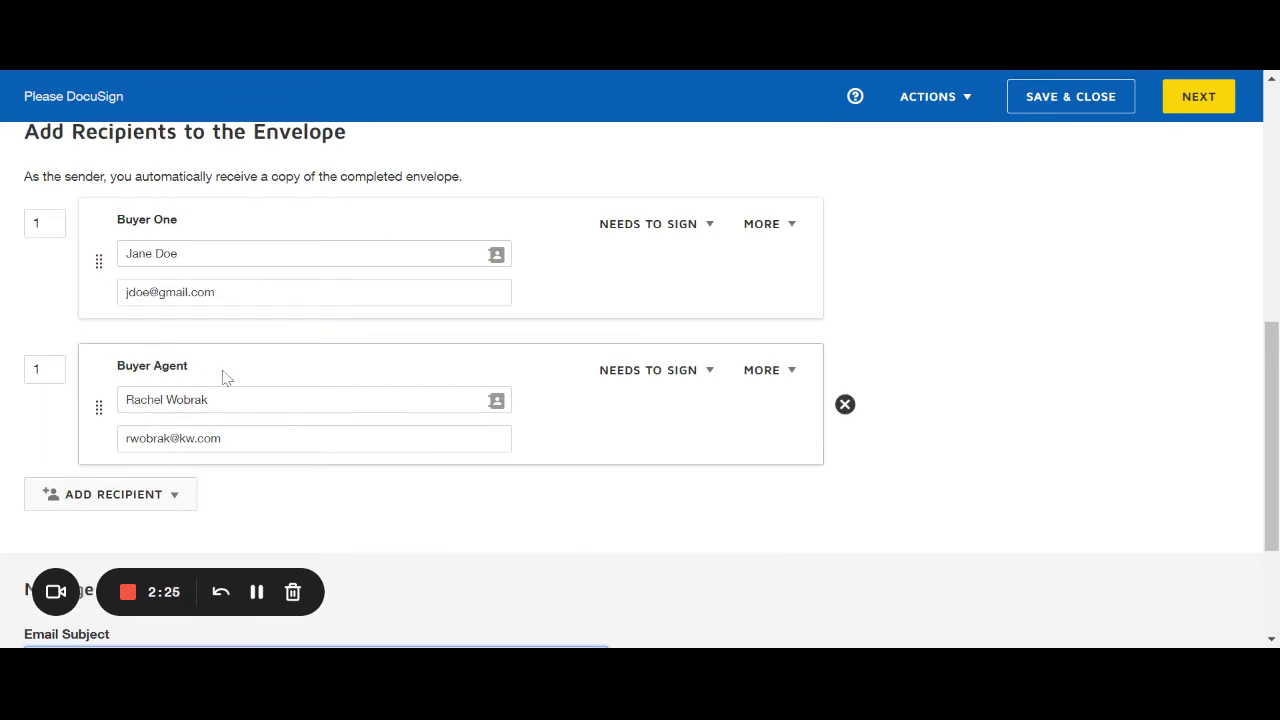
pyautogui.scroll(-2, 223, 374)
pyautogui.tripleClick(170, 458)
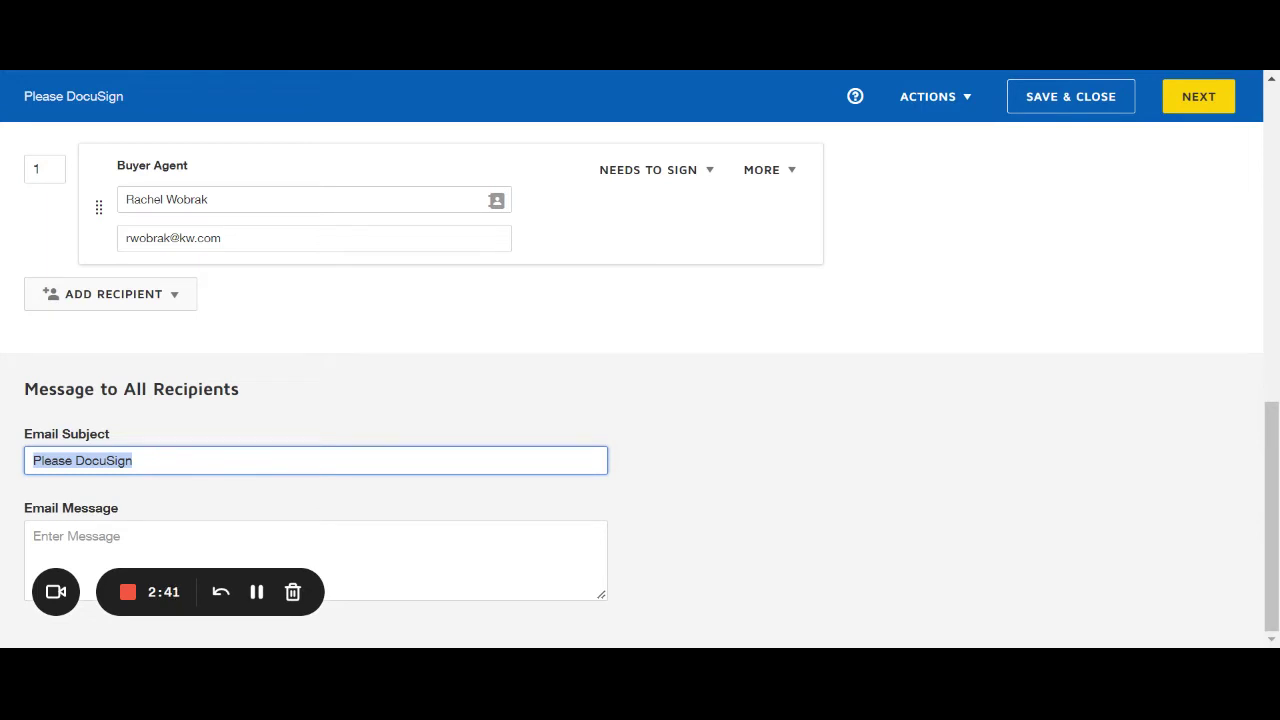
pyautogui.click(34, 536)
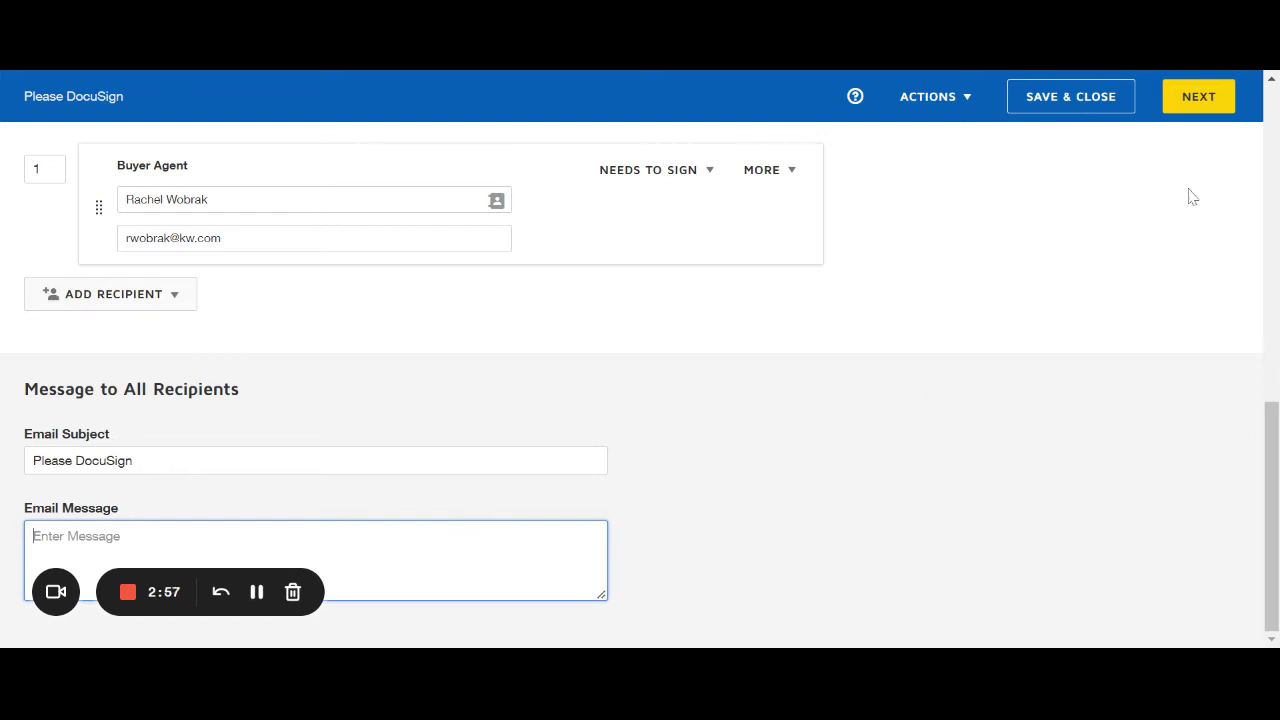
# Continue with NEXT to the field-tagging view of the 4-page Buyer-Tenant agreement.
pyautogui.click(1222, 108)
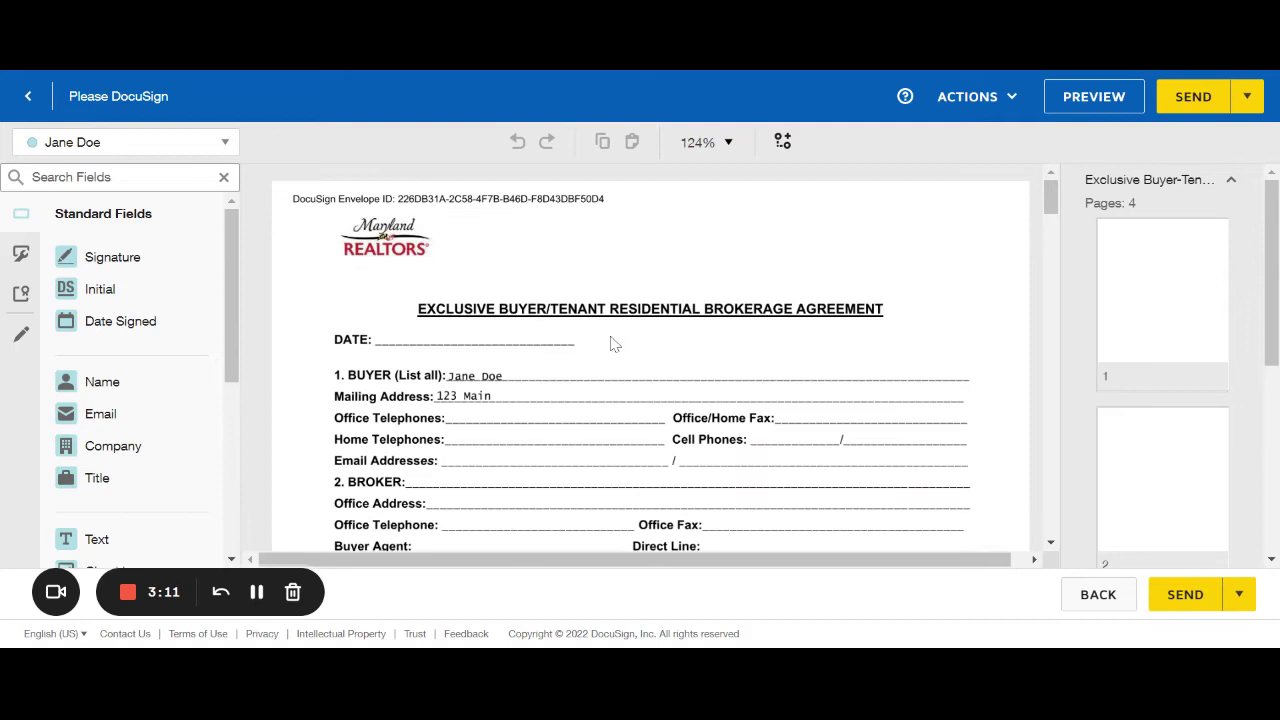
pyautogui.scroll(-1, 531, 394)
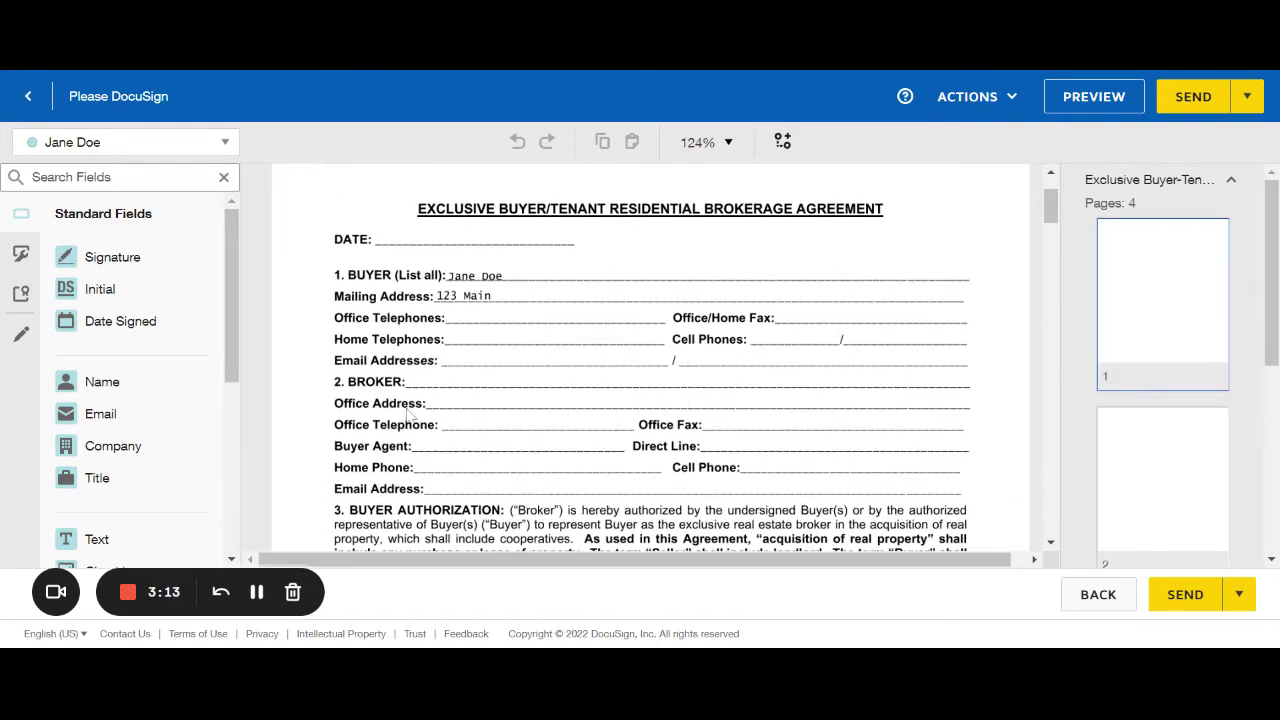
pyautogui.scroll(1, 490, 465)
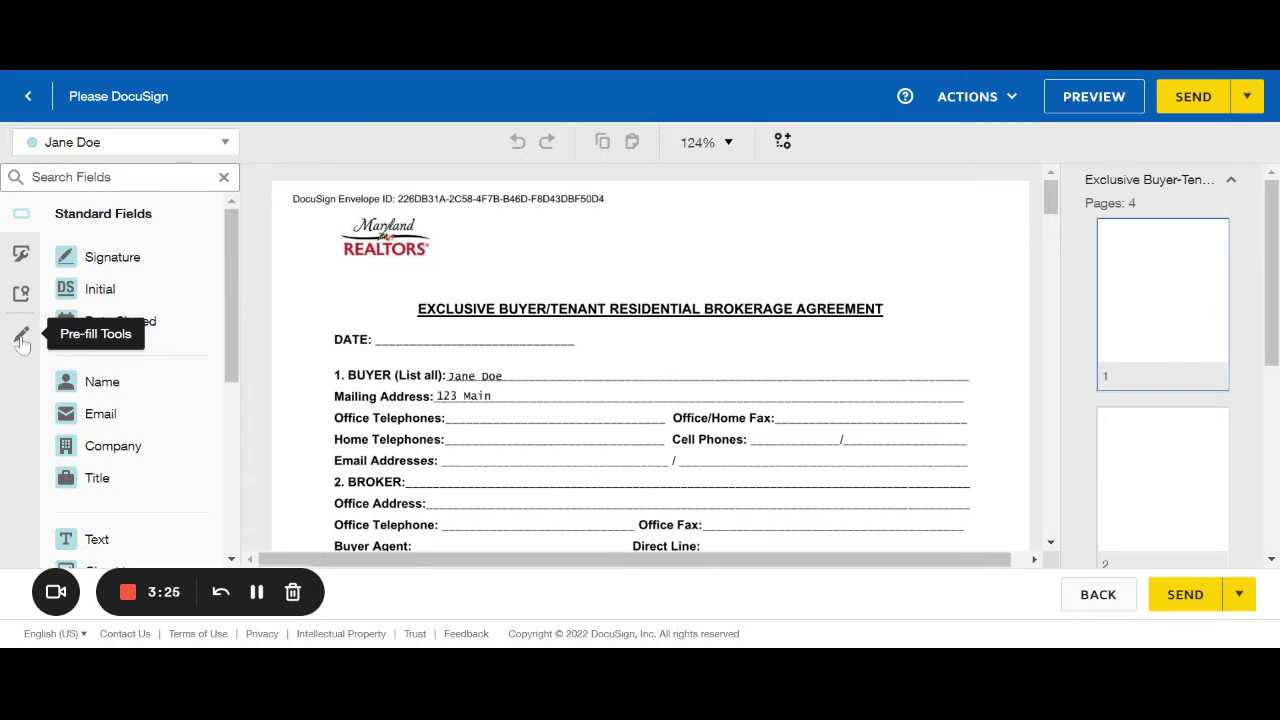
# Place a pre-fill text field on the DATE line reading 6/16/2022.
pyautogui.click(22, 340)
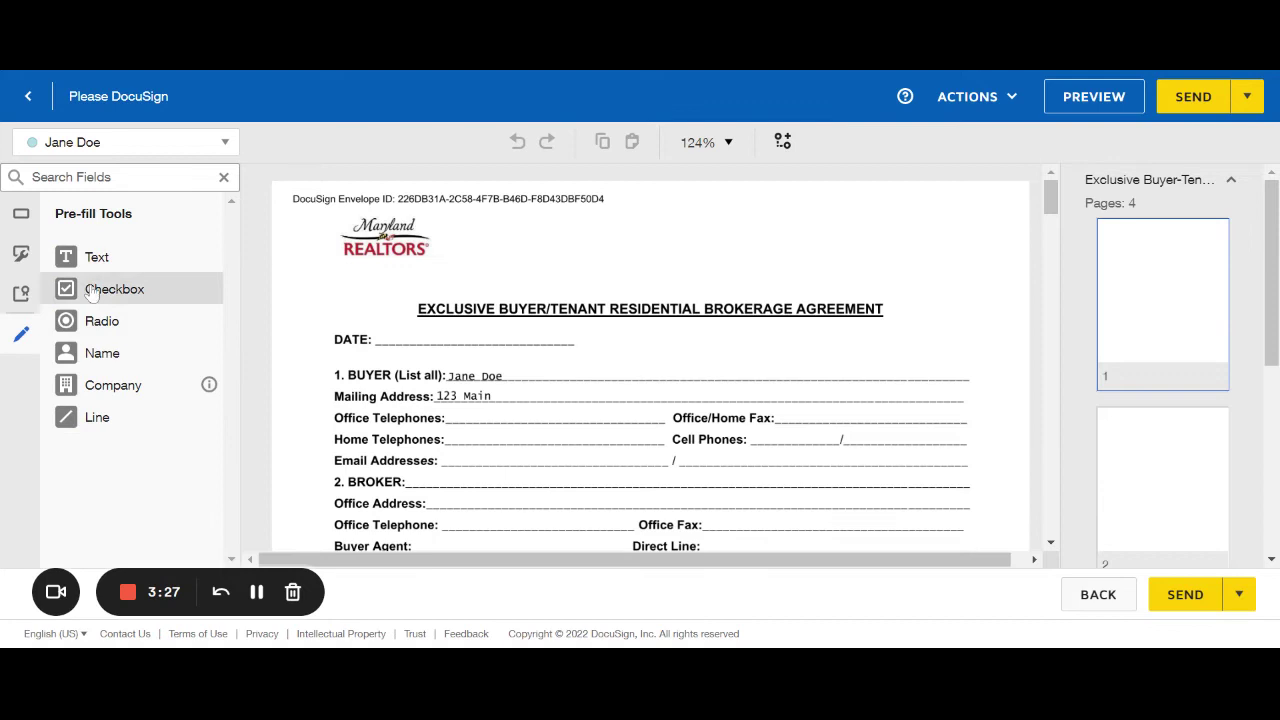
pyautogui.moveTo(100, 272); pyautogui.dragTo(390, 332)
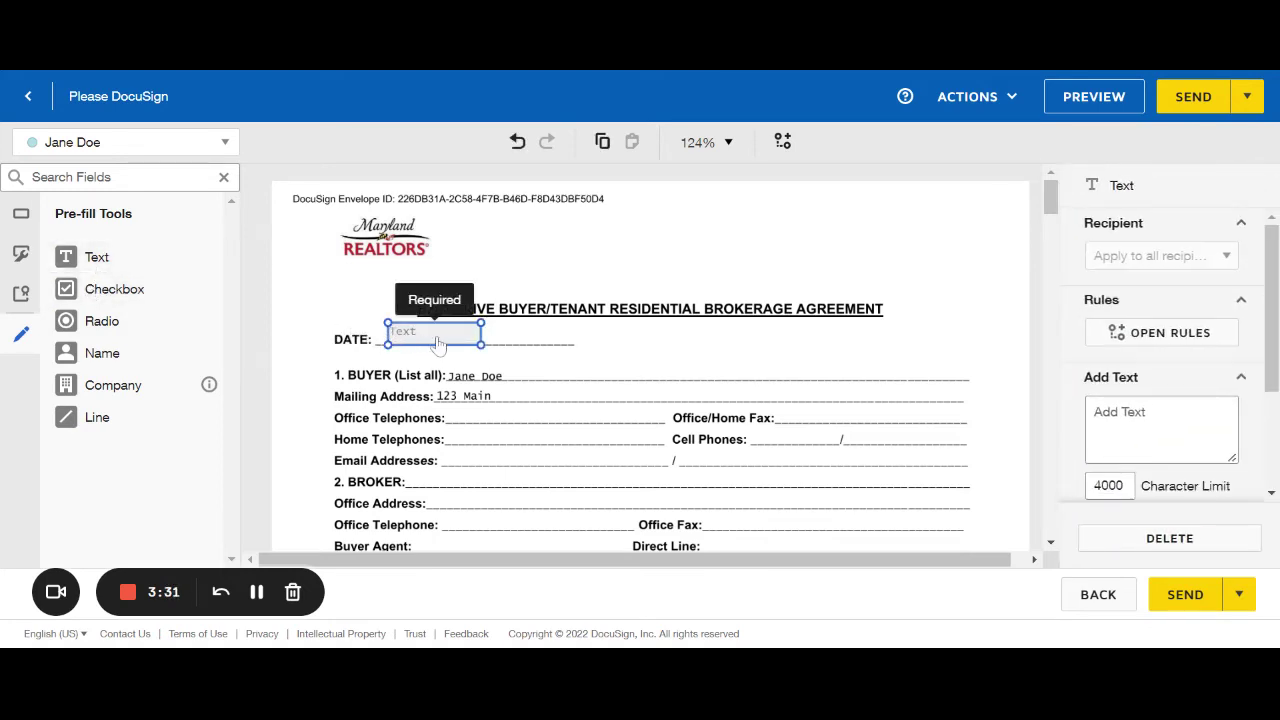
pyautogui.click(430, 334)
pyautogui.write('6')
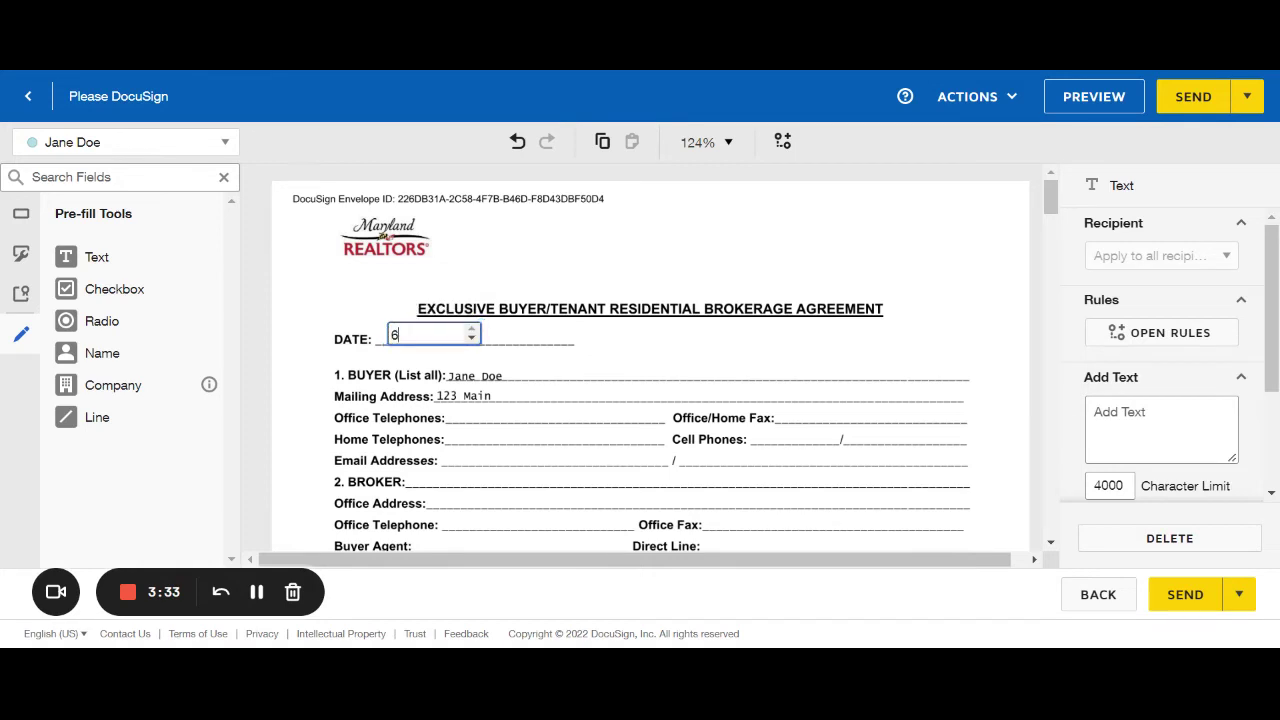
pyautogui.write('/16/2022')
pyautogui.click(540, 344)
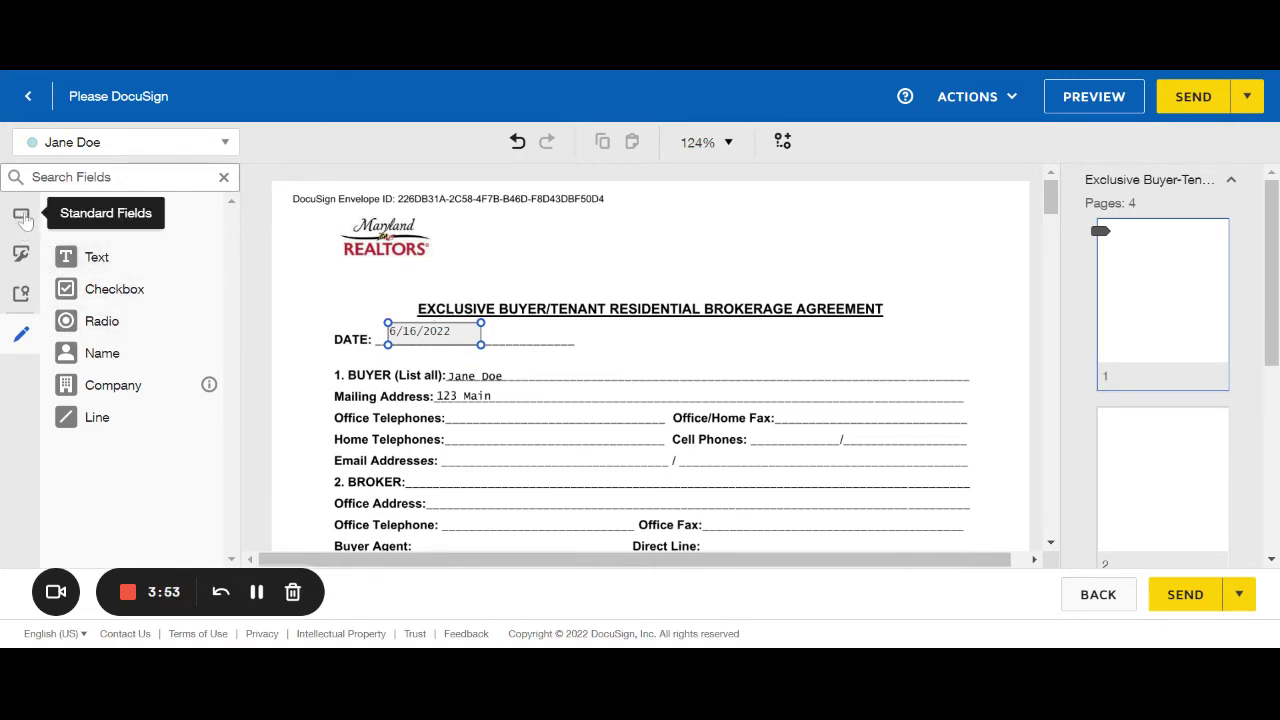
# Show Standard Fields and make the buyer agent the recipient for new fields.
pyautogui.click(22, 218)
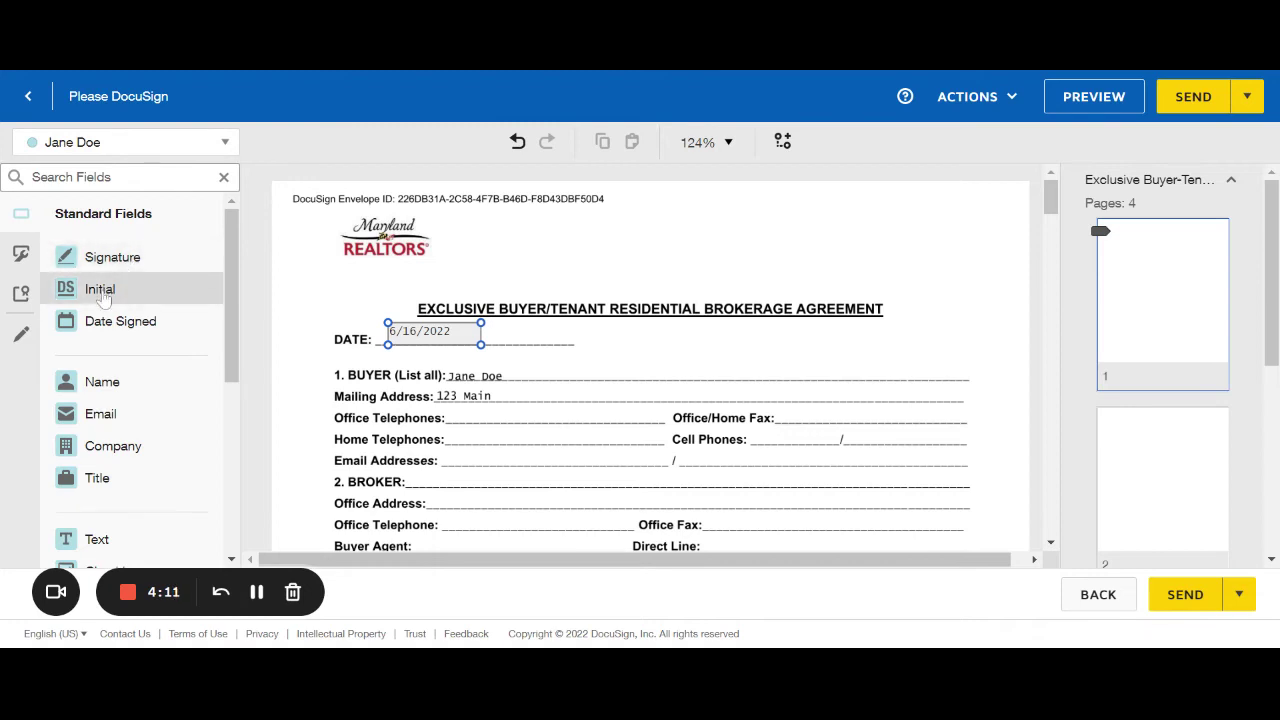
pyautogui.click(227, 144)
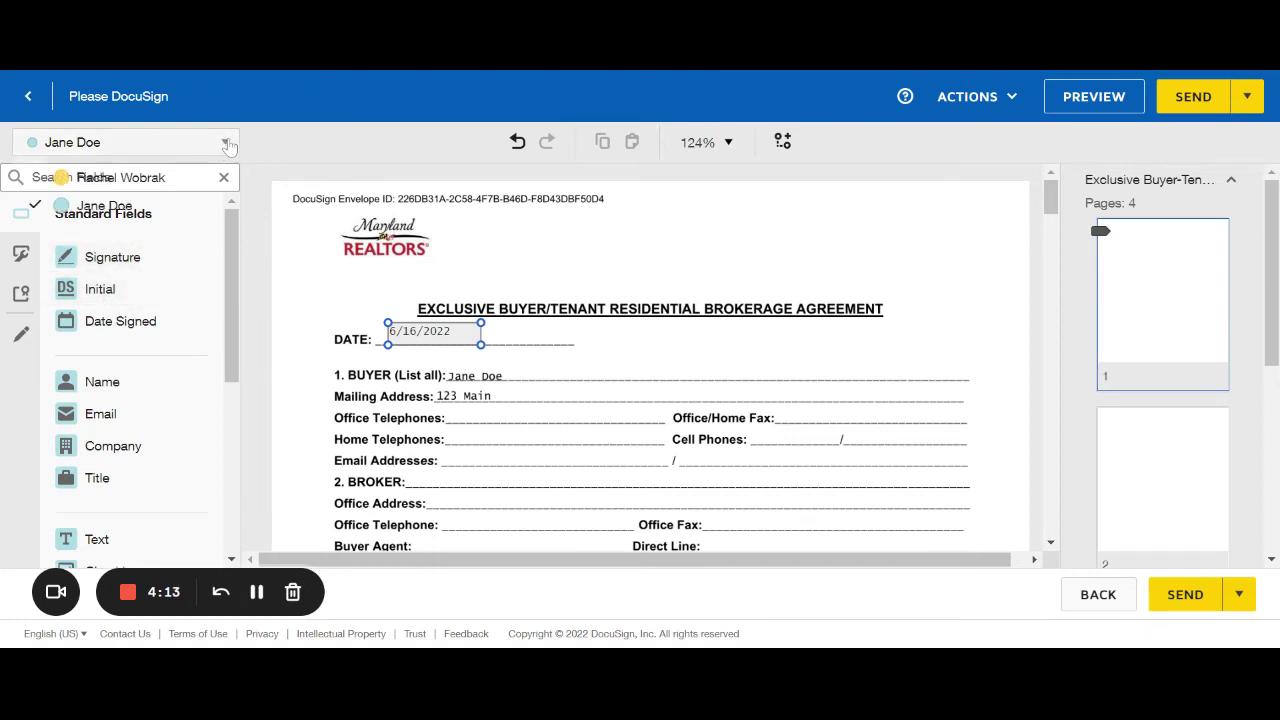
pyautogui.click(165, 180)
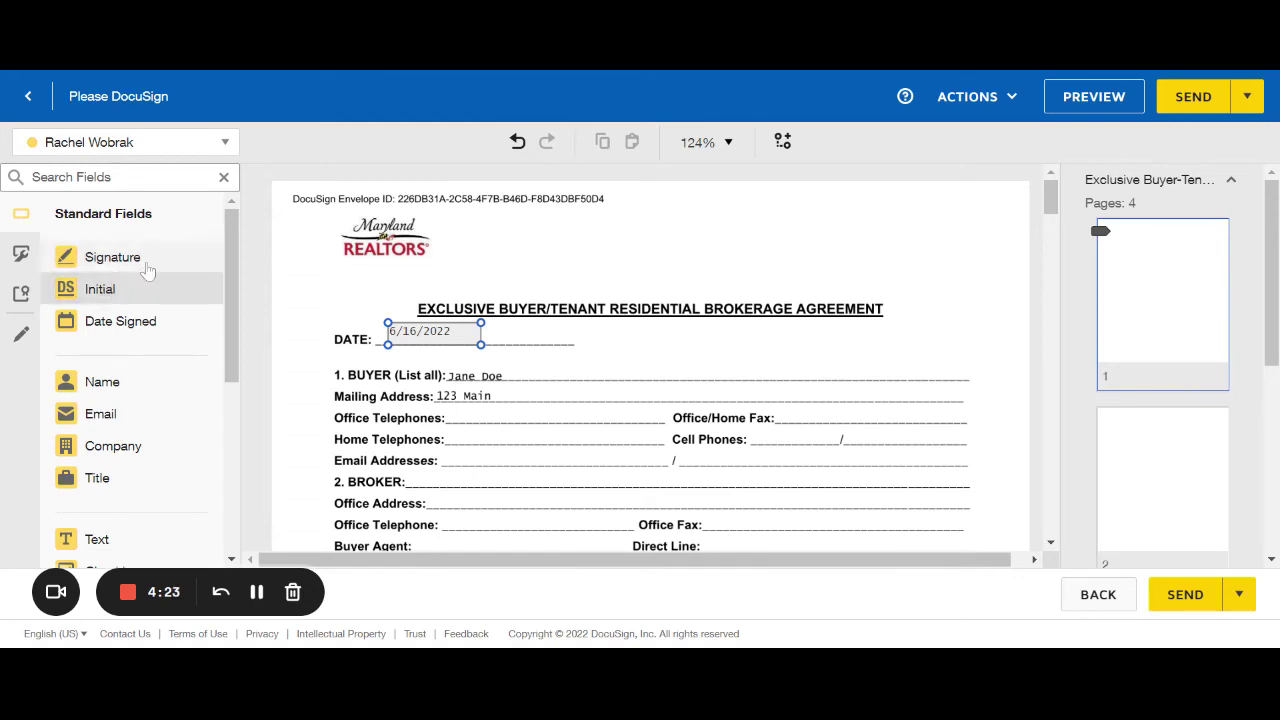
# Go to the Receipt of Copy signature lines on page 3 and select the second recipient.
pyautogui.scroll(-5, 554, 354)
pyautogui.scroll(-10, 554, 354)
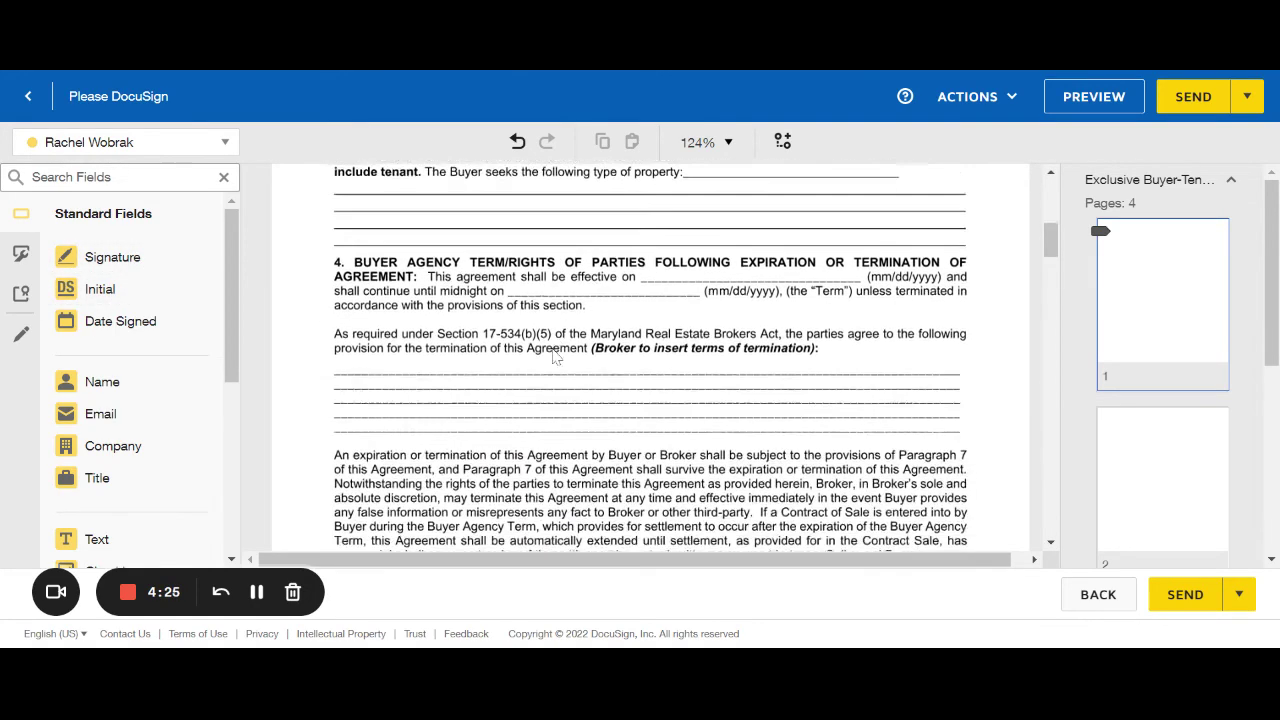
pyautogui.scroll(-10, 554, 356)
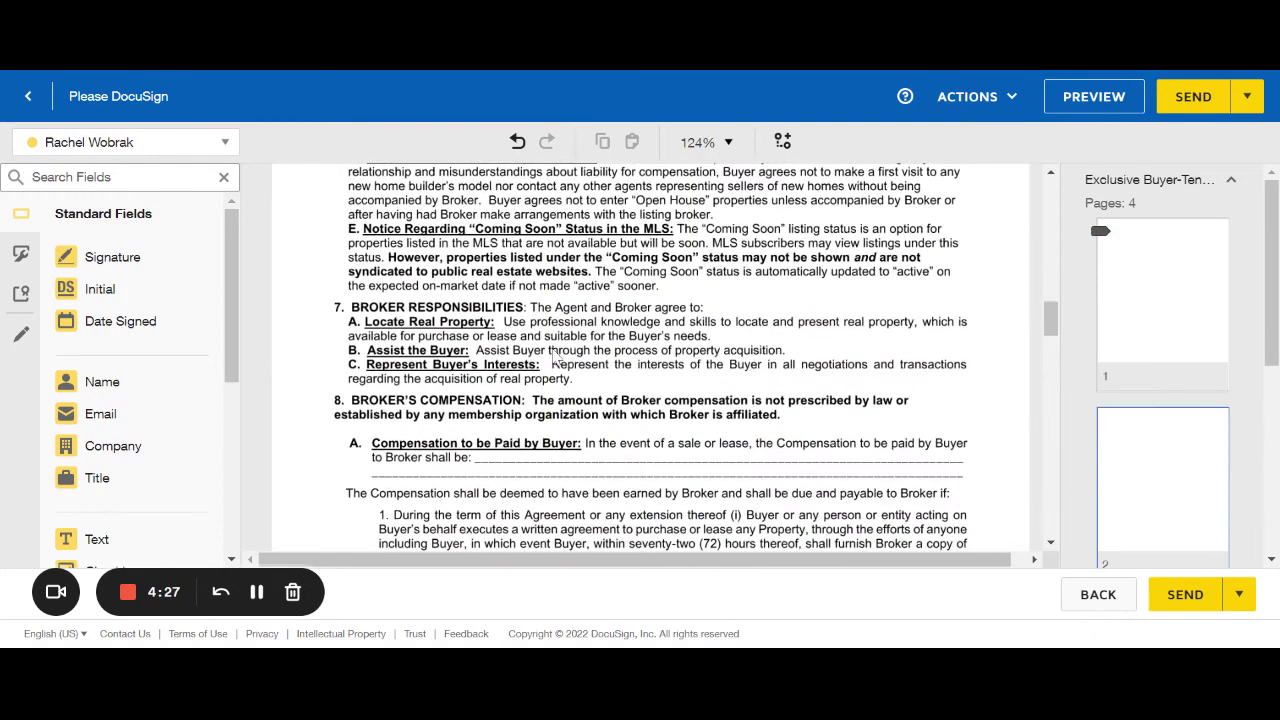
pyautogui.scroll(-8, 556, 356)
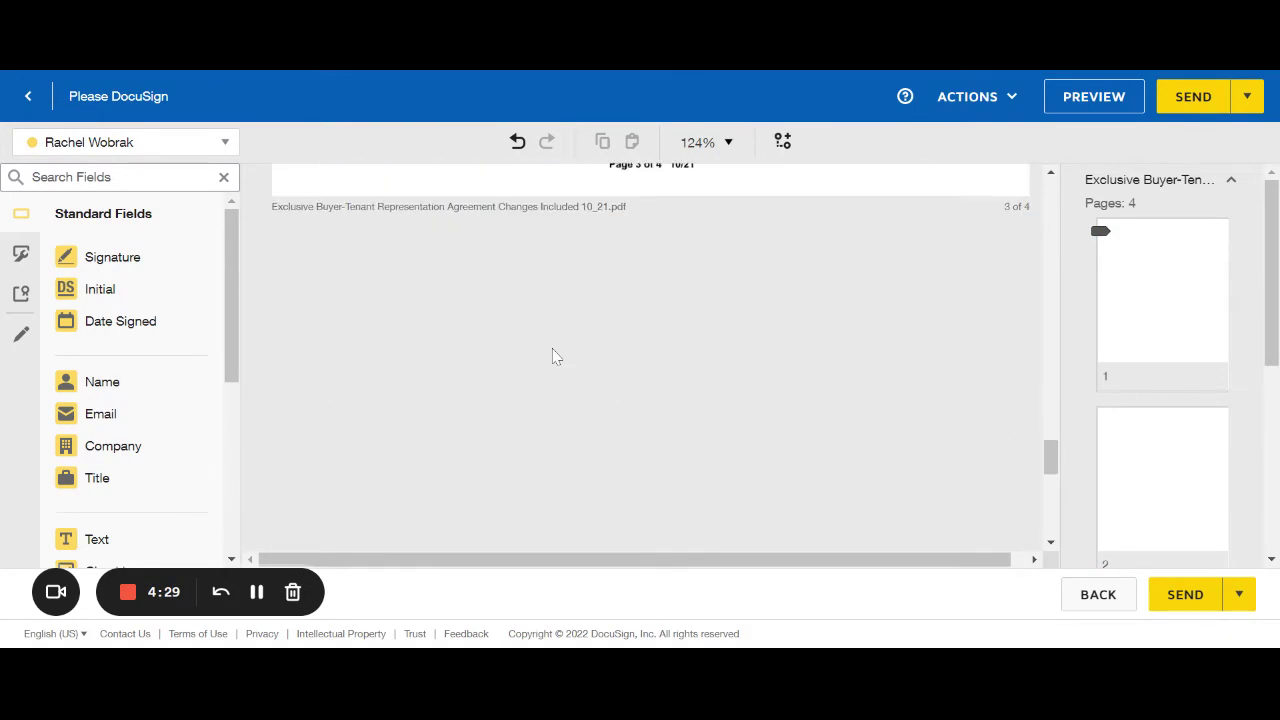
pyautogui.scroll(-2, 556, 356)
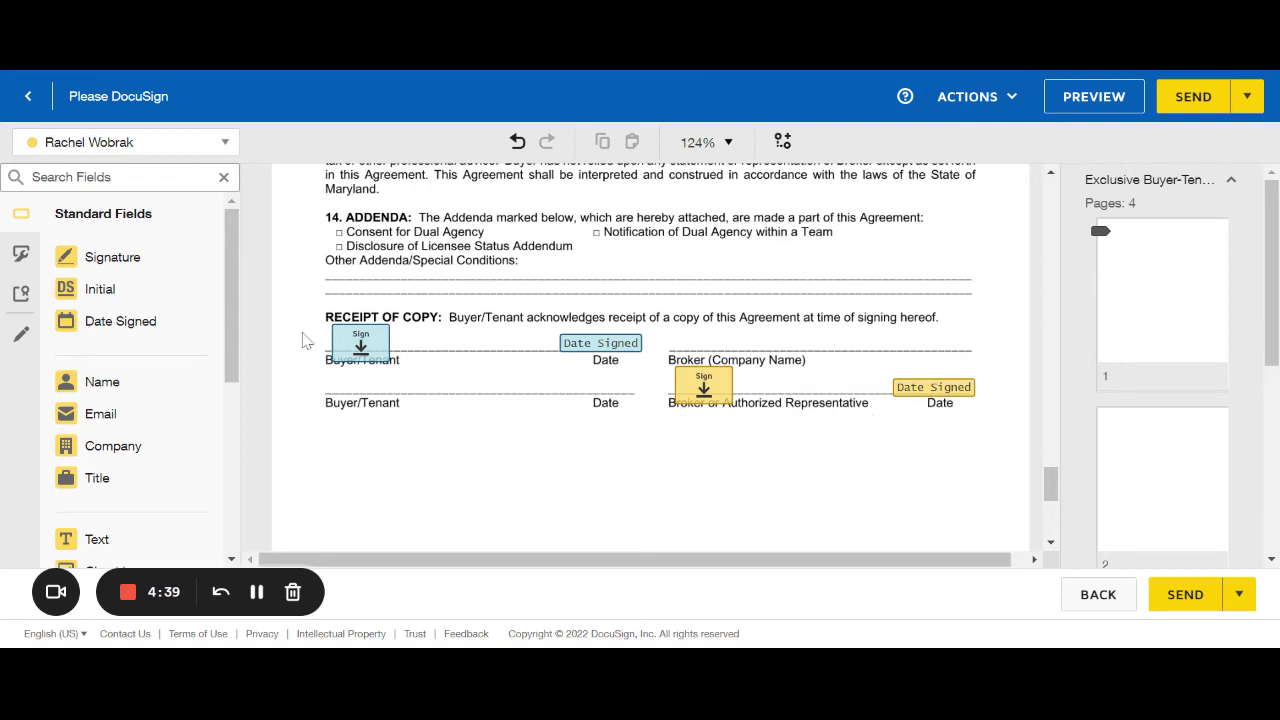
pyautogui.click(126, 148)
pyautogui.click(110, 210)
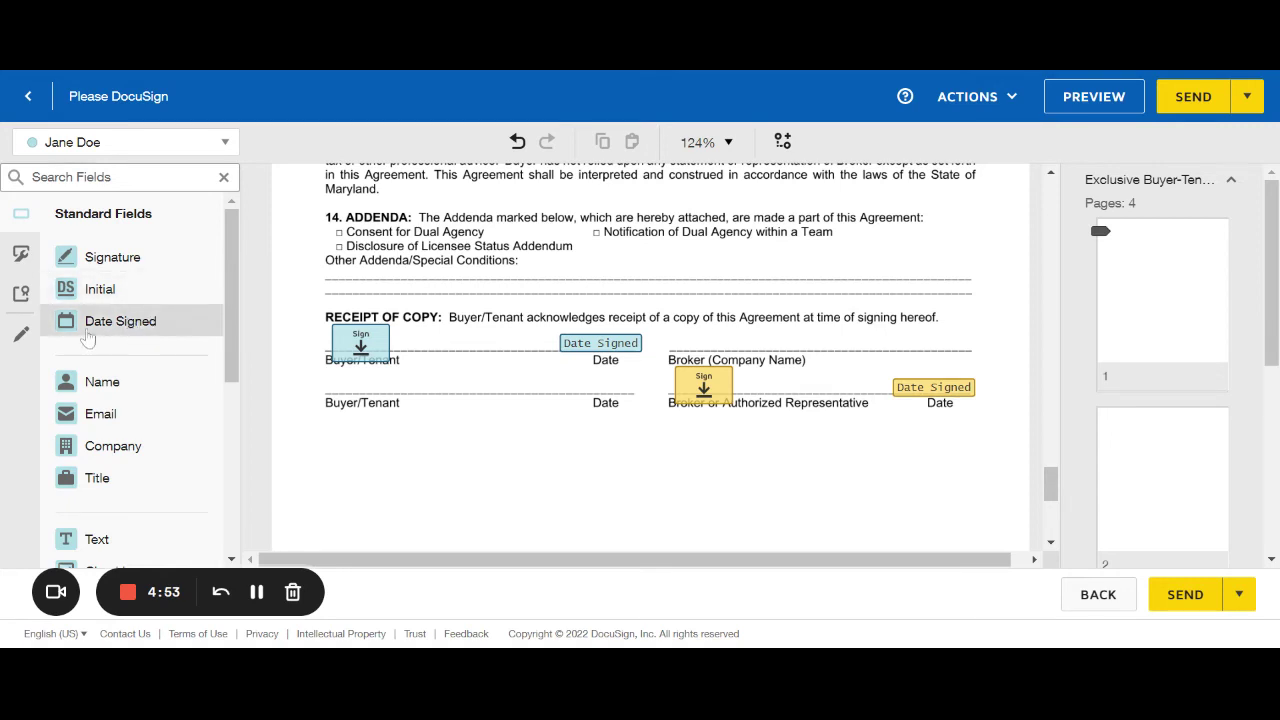
# Add a pre-checked pre-fill checkbox beside Consent for Dual Agency.
pyautogui.click(21, 335)
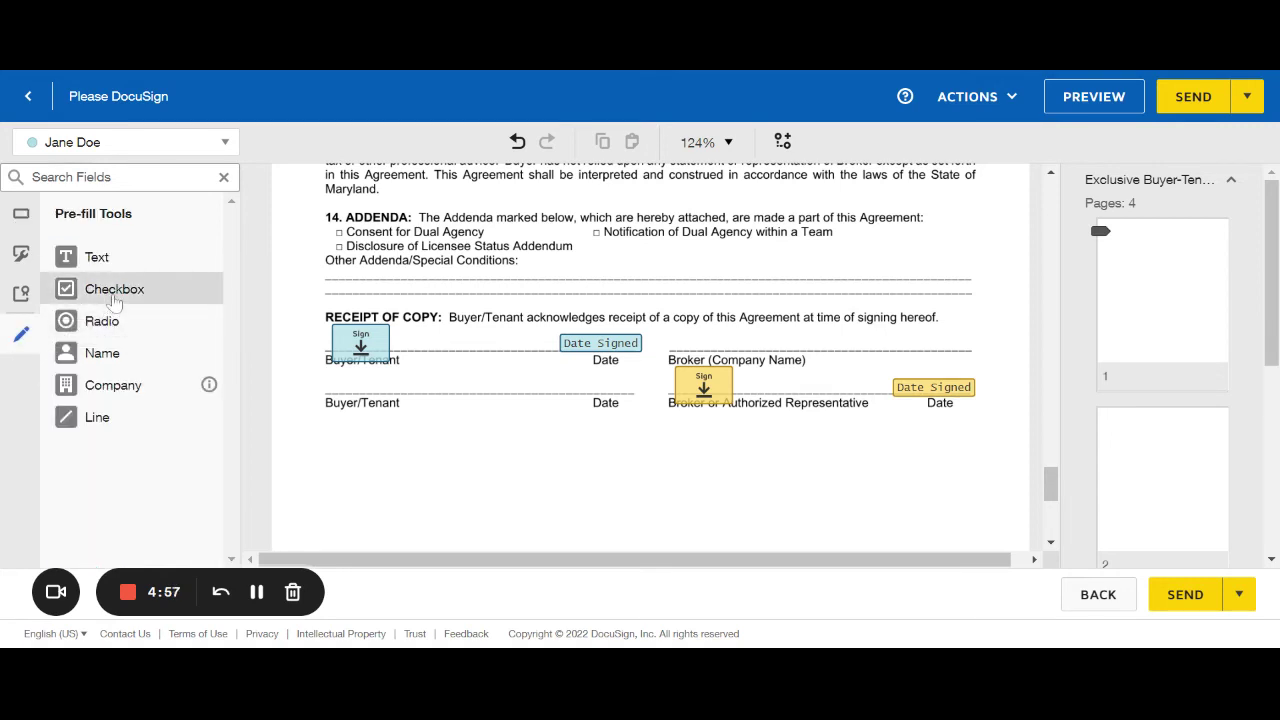
pyautogui.moveTo(115, 303); pyautogui.dragTo(334, 235)
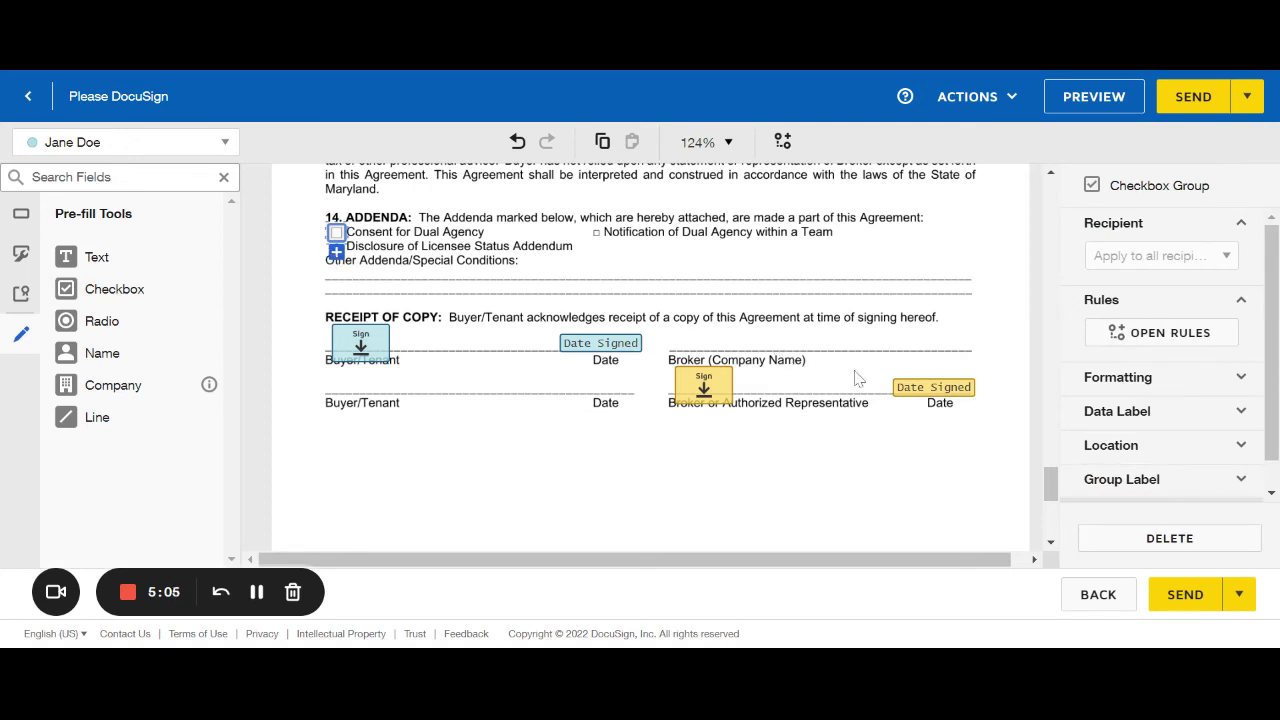
pyautogui.scroll(-1, 1181, 466)
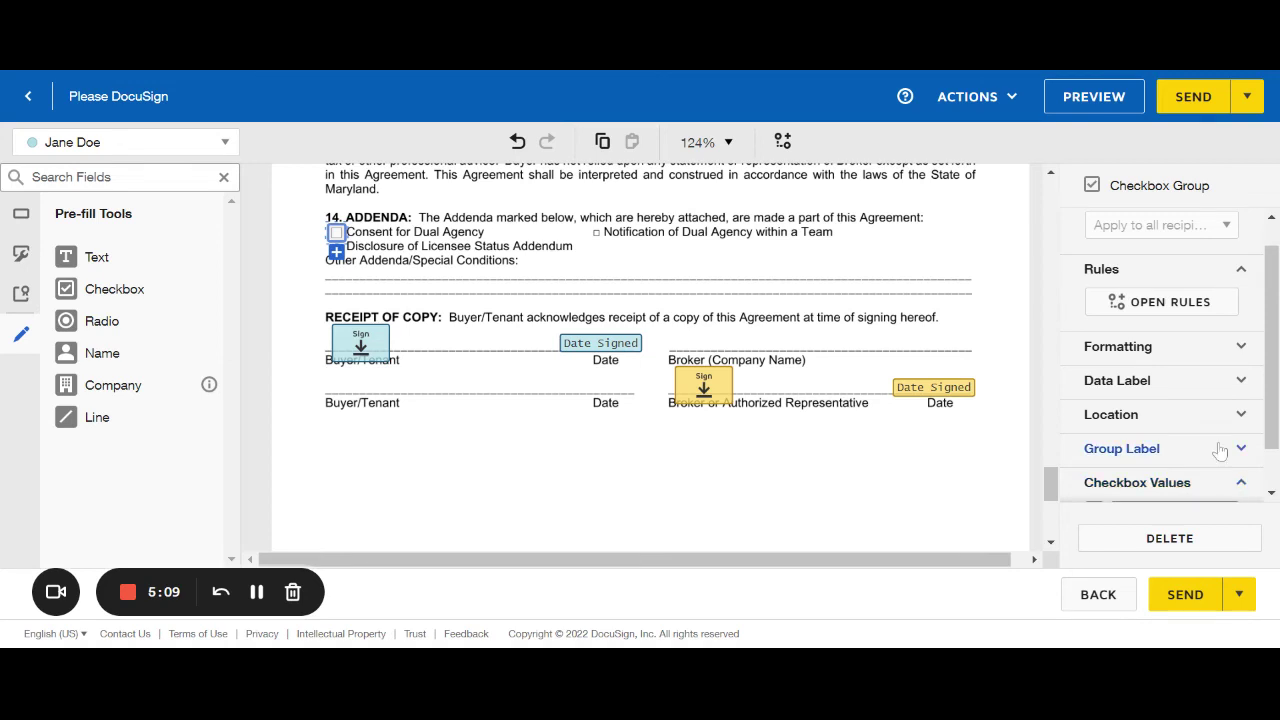
pyautogui.click(1188, 483)
pyautogui.click(1093, 462)
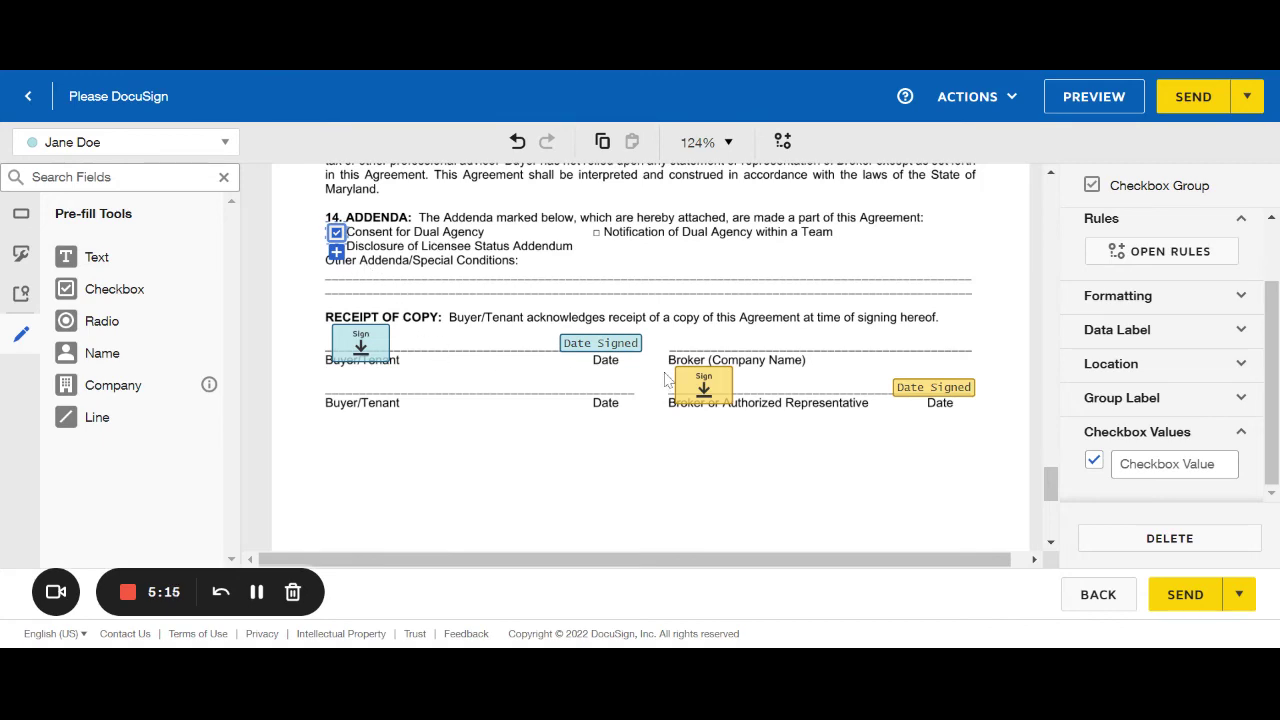
pyautogui.scroll(1, 665, 307)
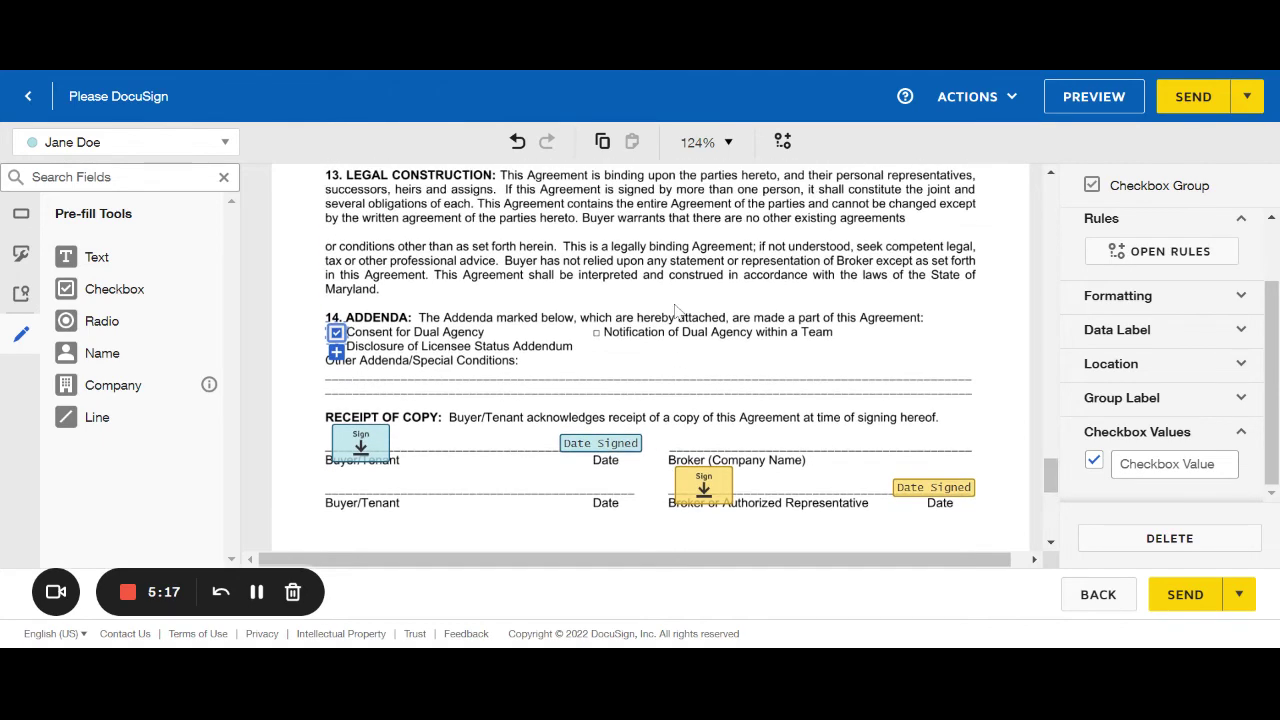
pyautogui.scroll(-2, 676, 311)
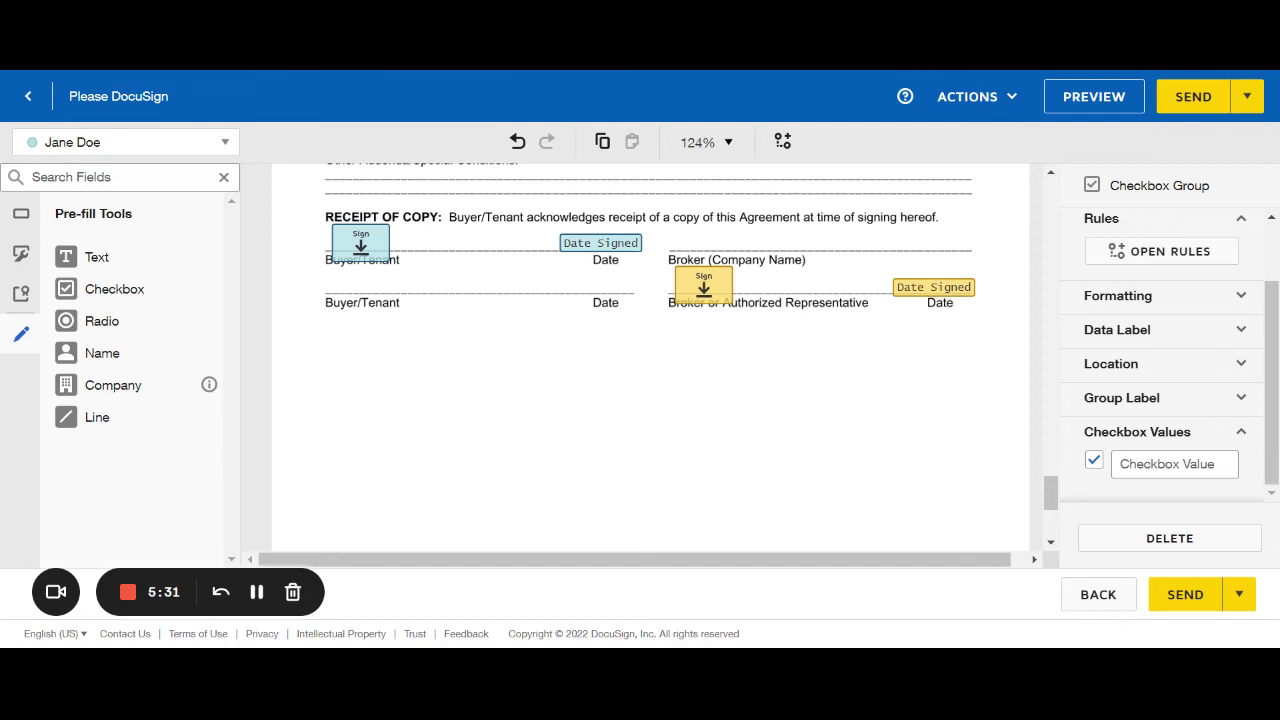
# Delete the broker line's Sign field, keeping only its Date Signed field.
pyautogui.scroll(2, 1117, 300)
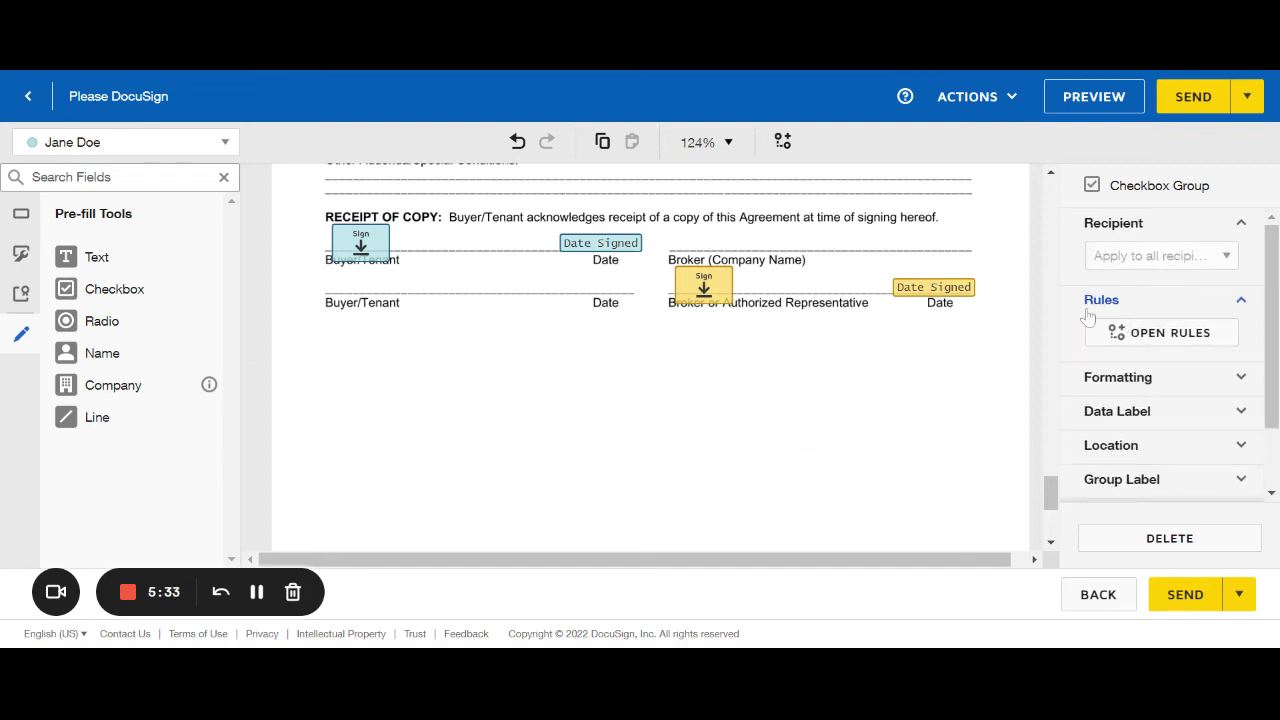
pyautogui.click(698, 288)
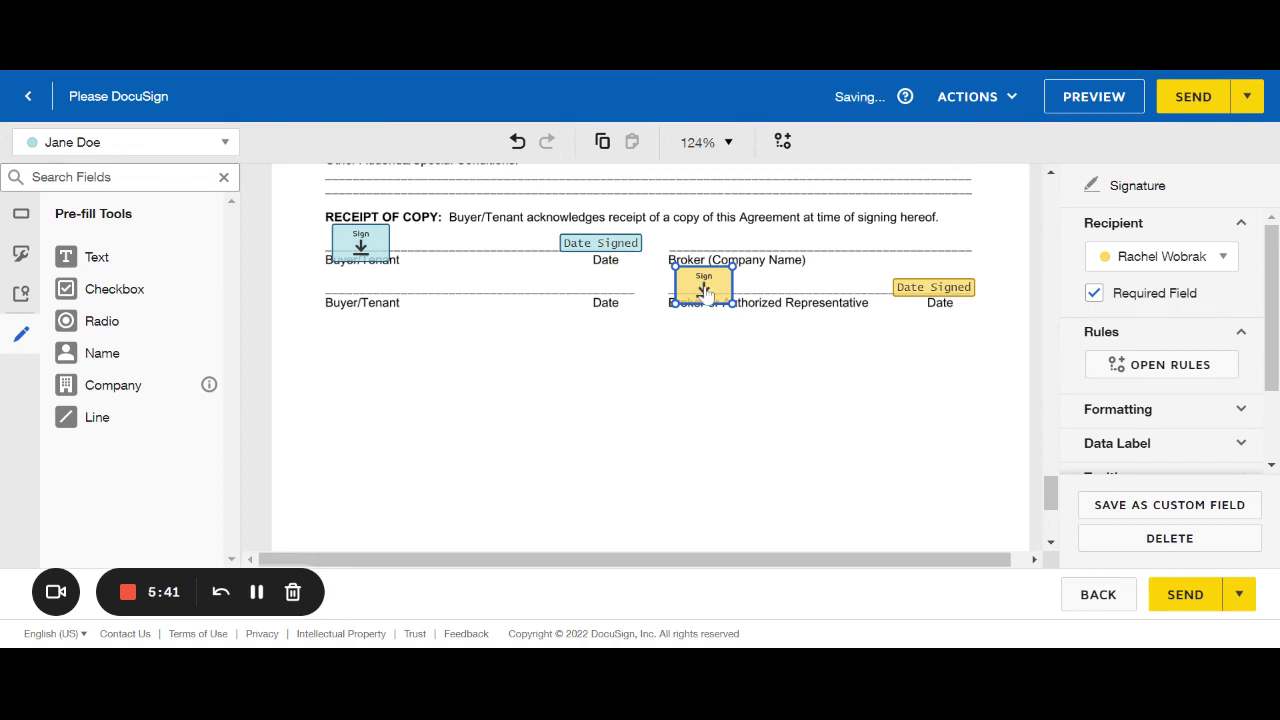
pyautogui.click(1094, 296)
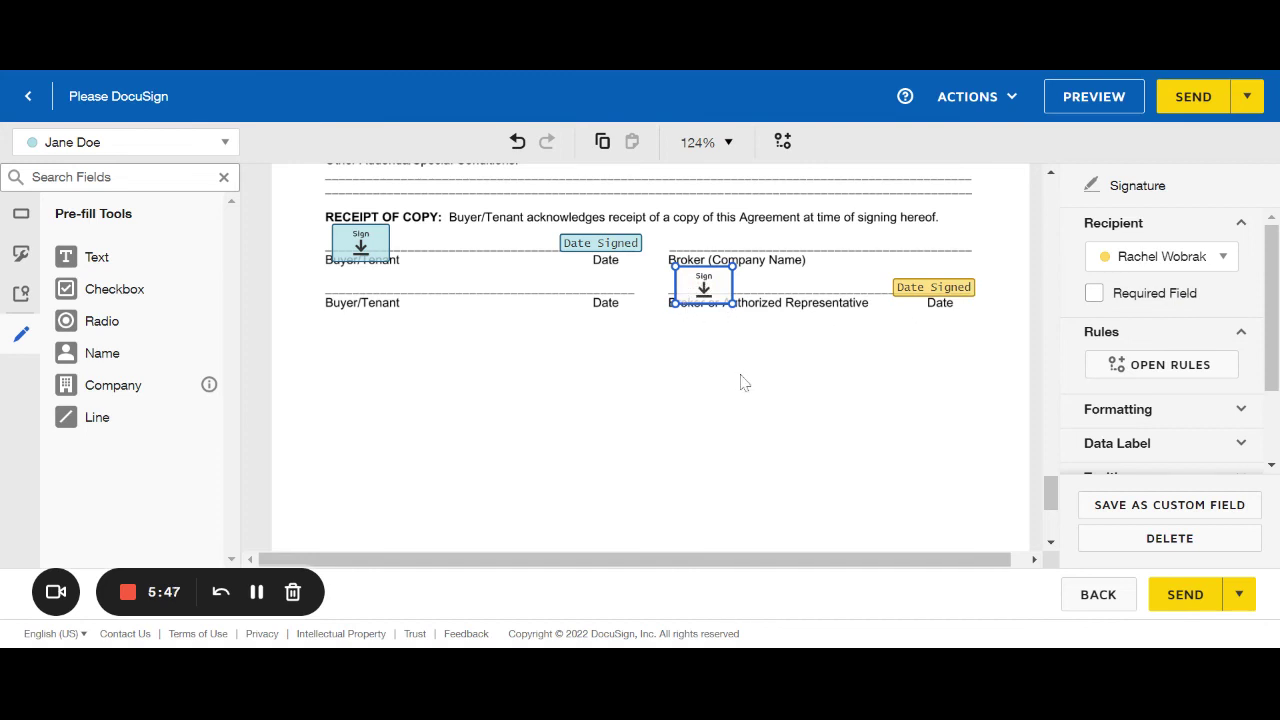
pyautogui.click(657, 325)
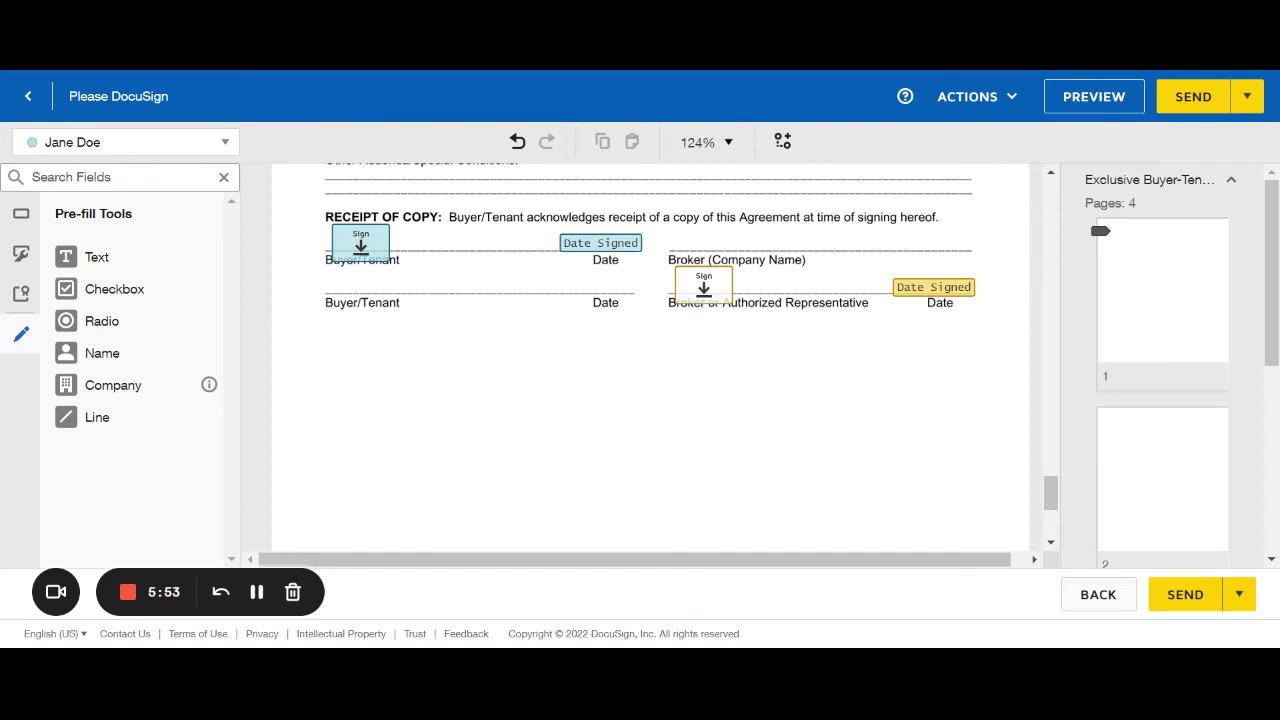
pyautogui.click(705, 289)
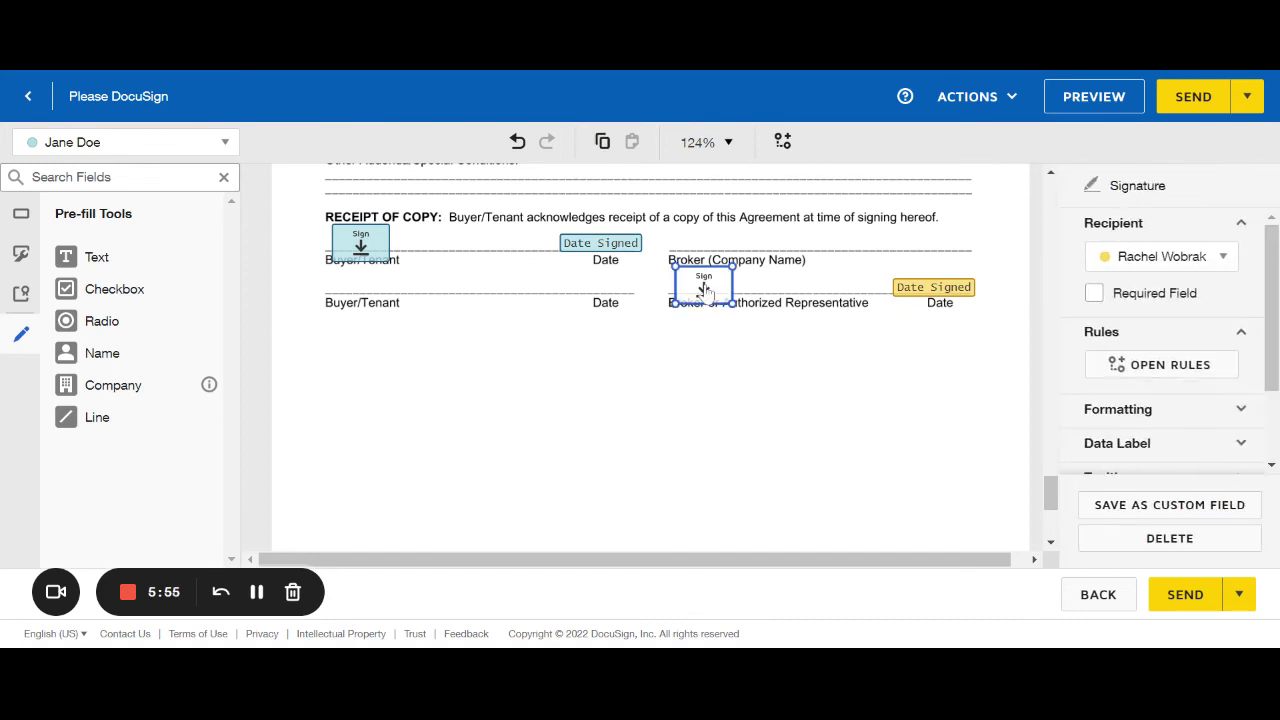
pyautogui.click(1094, 293)
pyautogui.click(1206, 547)
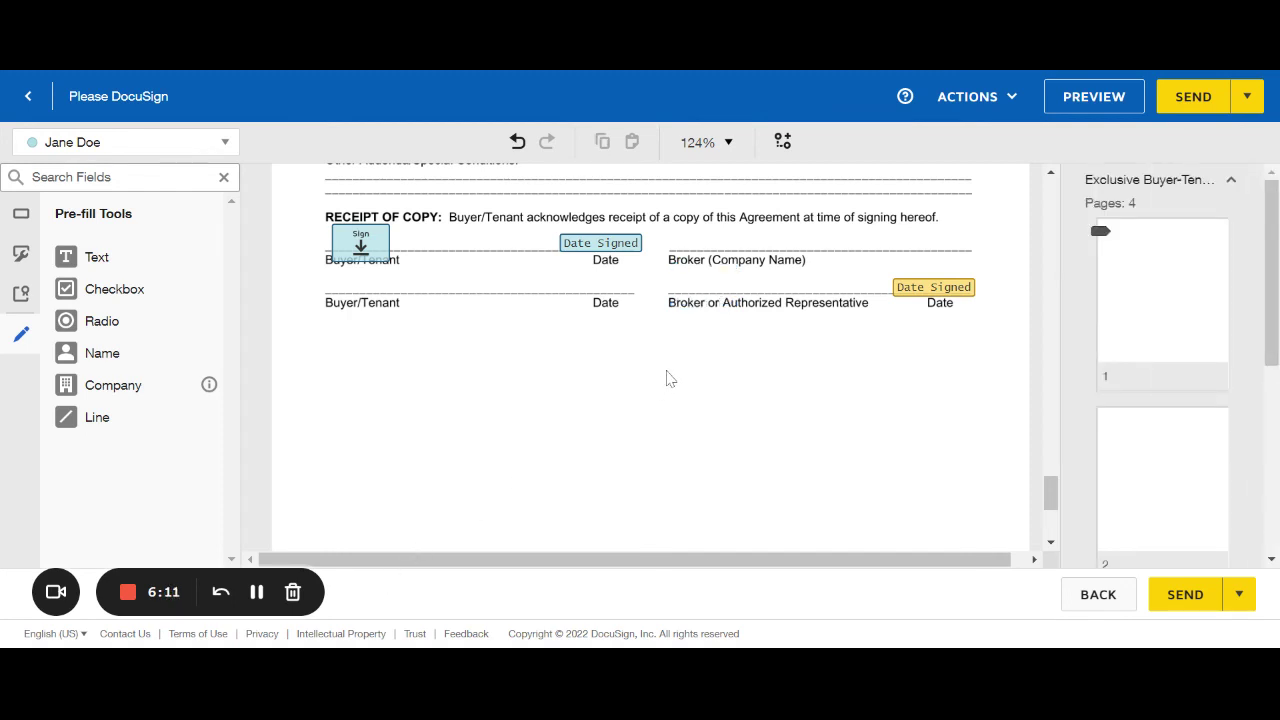
# Place a first-recipient Signature field from Standard Fields on the Broker or Authorized Representative line.
pyautogui.click(20, 218)
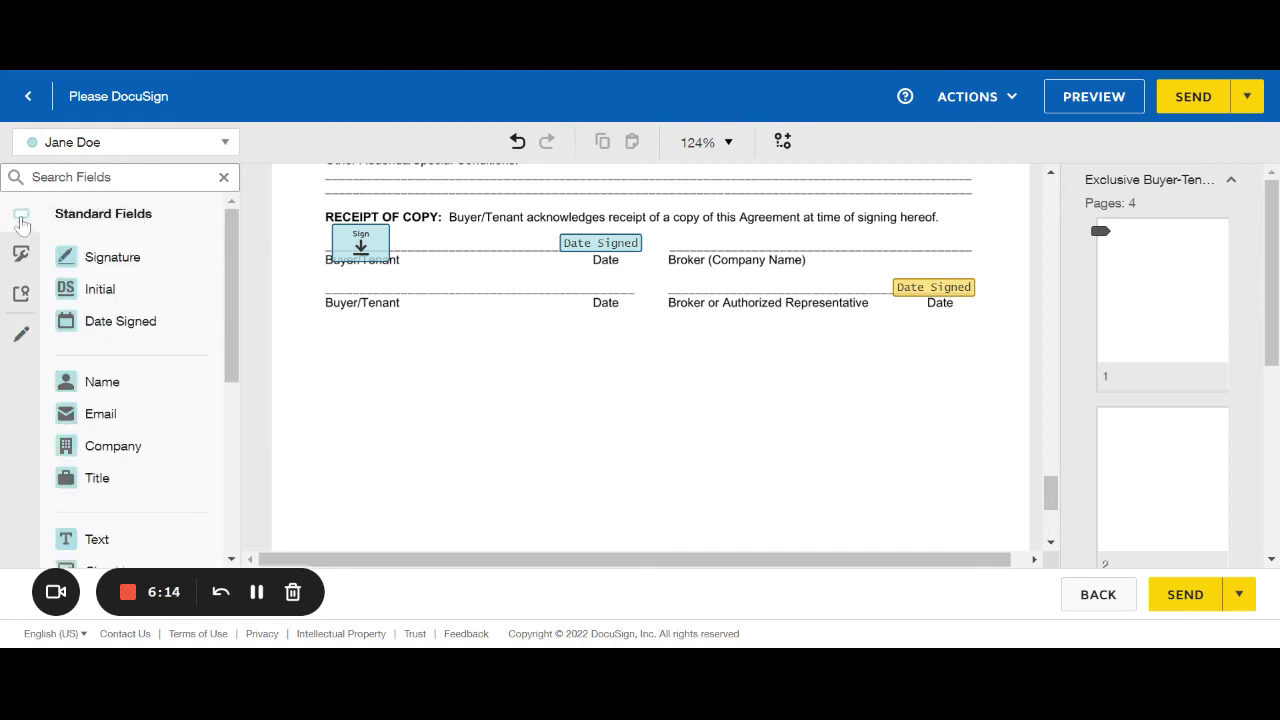
pyautogui.click(103, 146)
pyautogui.click(134, 178)
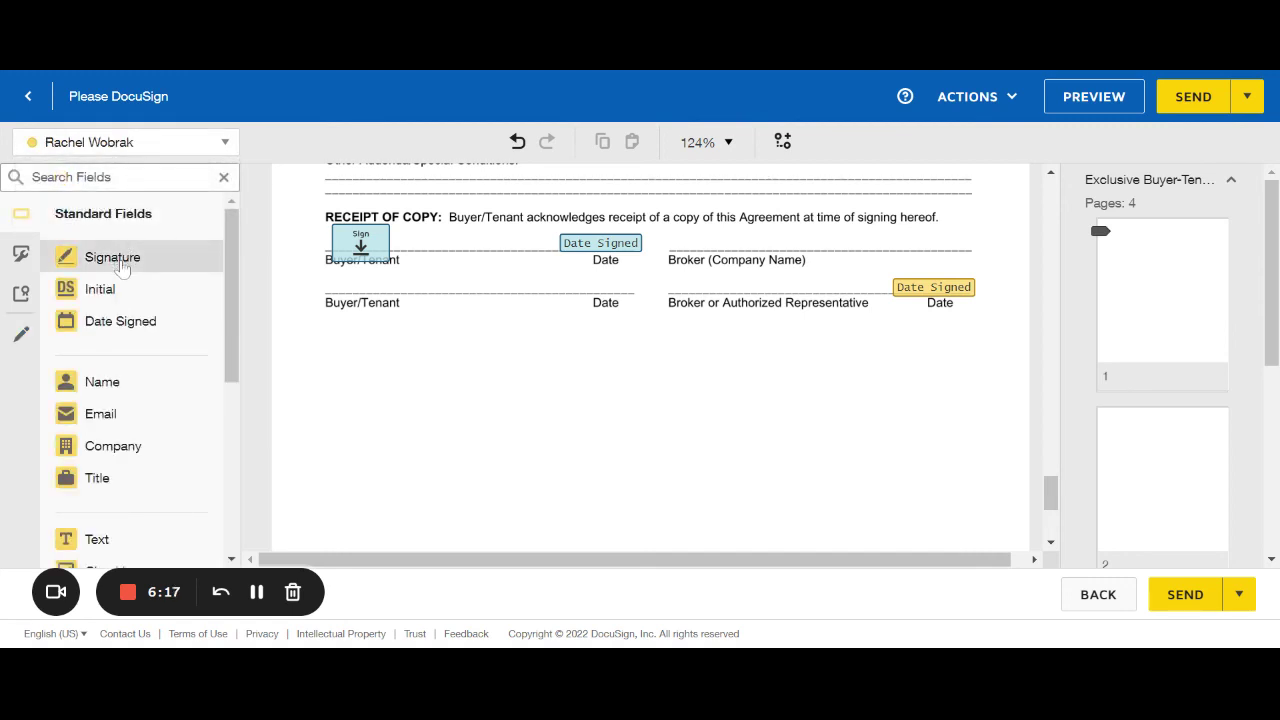
pyautogui.moveTo(120, 268)
pyautogui.mouseDown()
pyautogui.moveTo(541, 308)
pyautogui.moveTo(664, 277)
pyautogui.mouseUp()
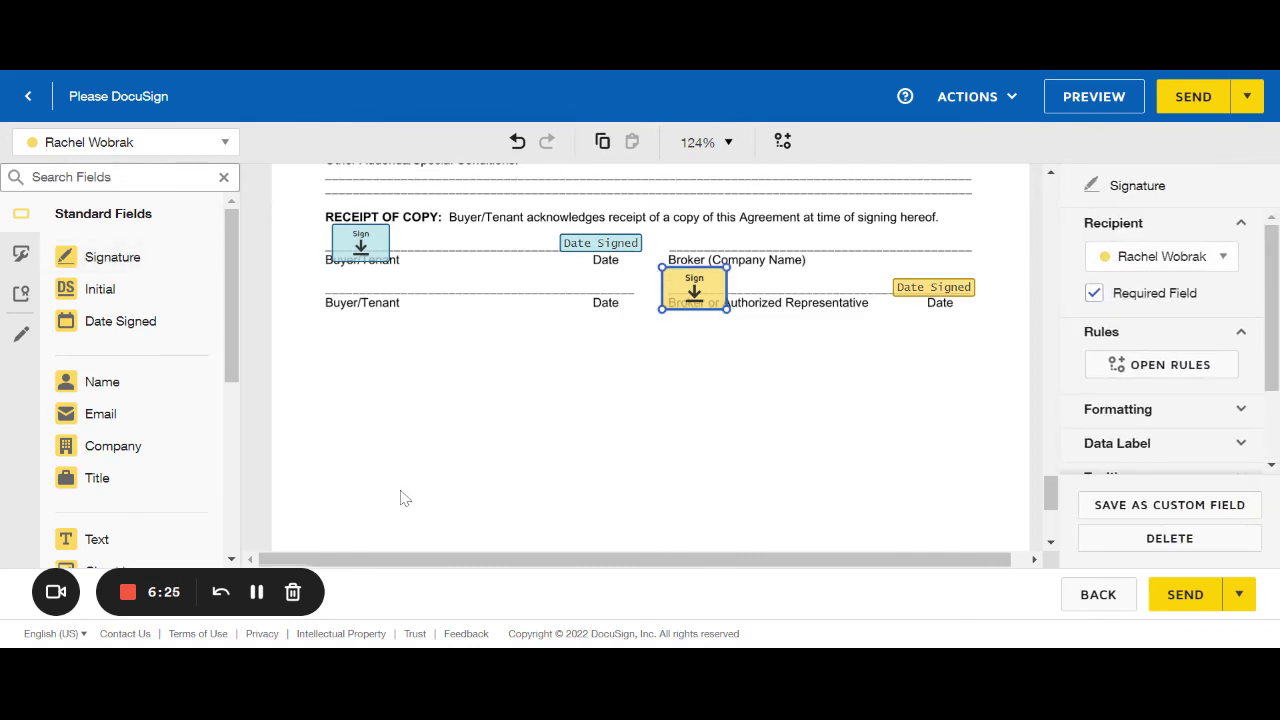
pyautogui.scroll(3, 455, 480)
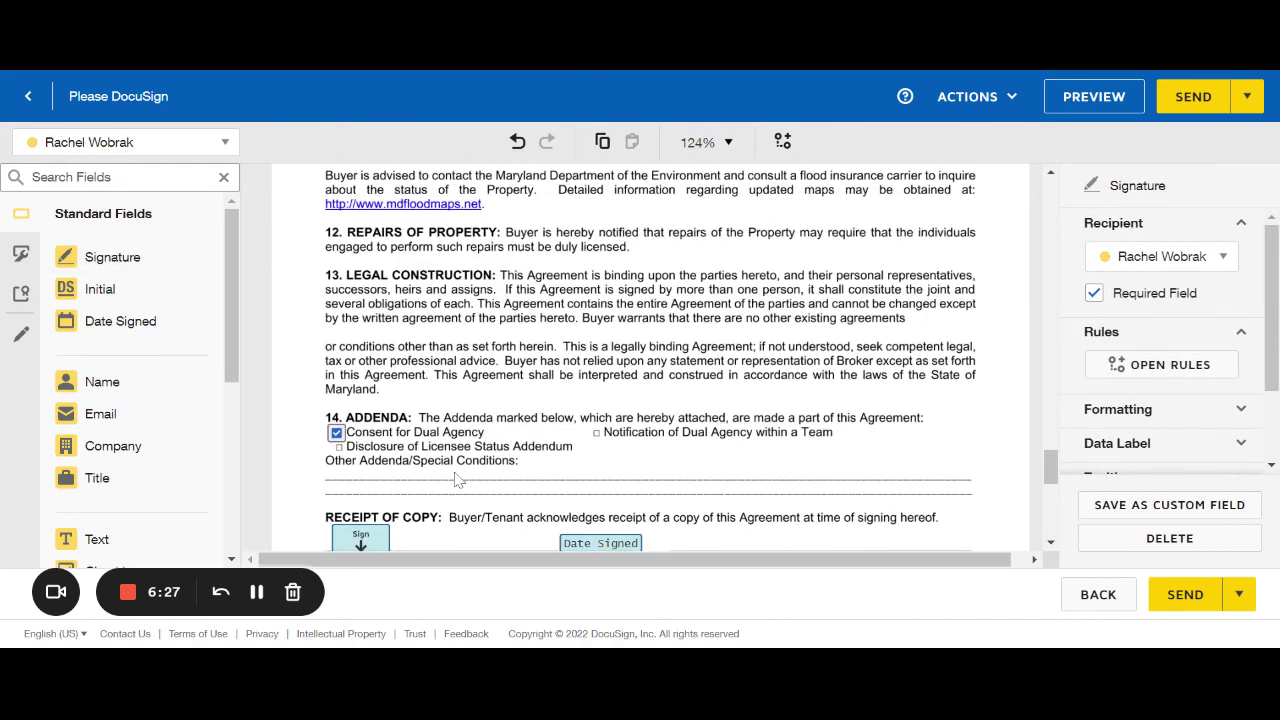
pyautogui.scroll(-2, 457, 480)
pyautogui.scroll(-1, 556, 335)
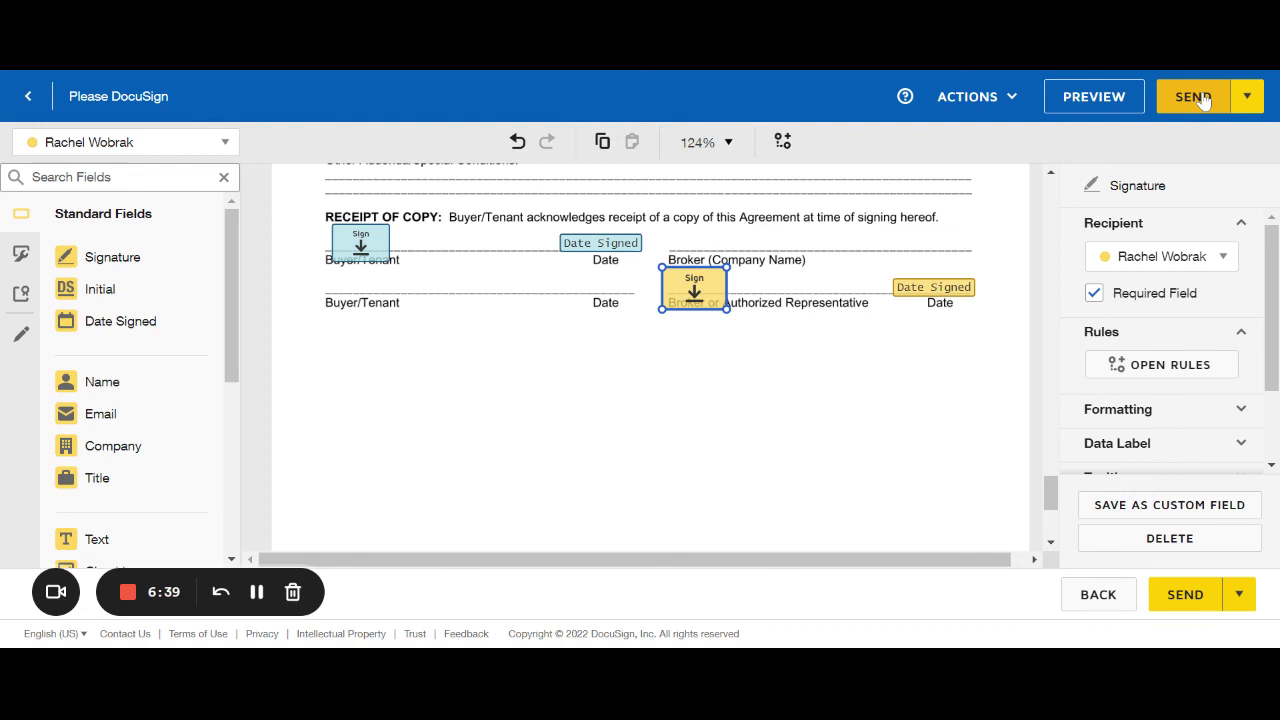
# Use ACTIONS > SAVE AND CLOSE to store the Please DocuSign envelope as a draft.
pyautogui.click(1010, 112)
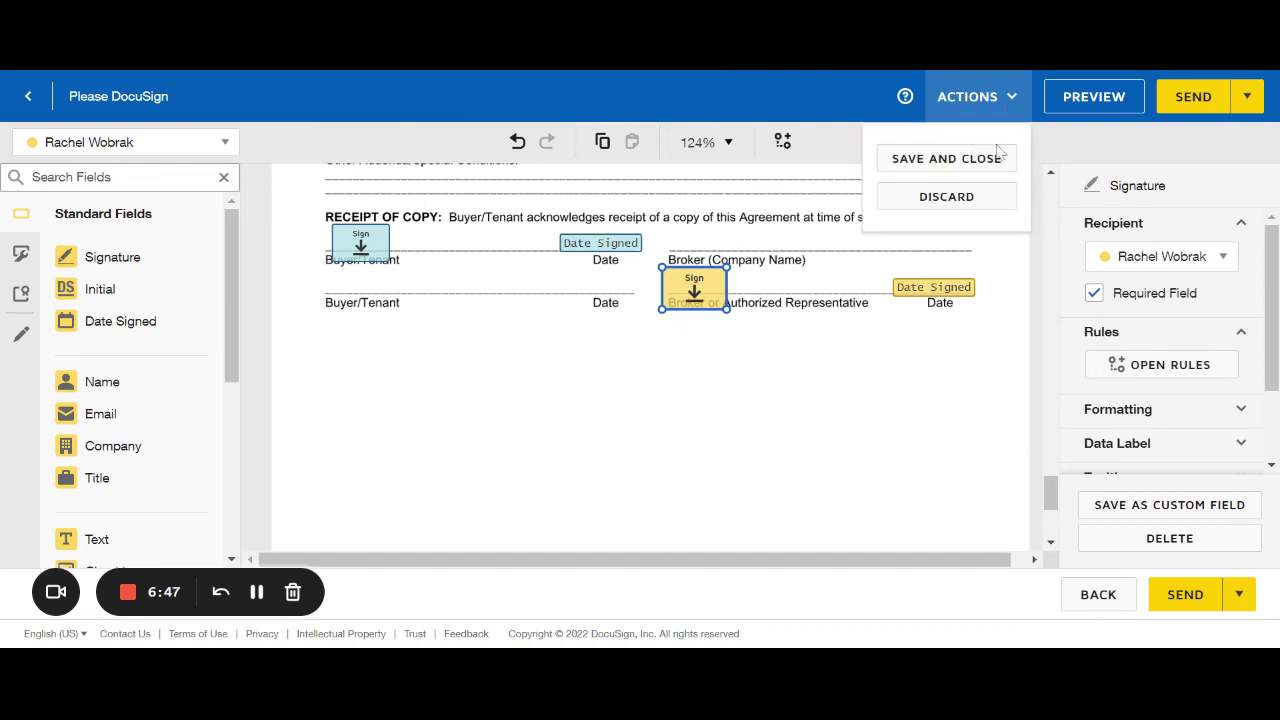
pyautogui.click(996, 160)
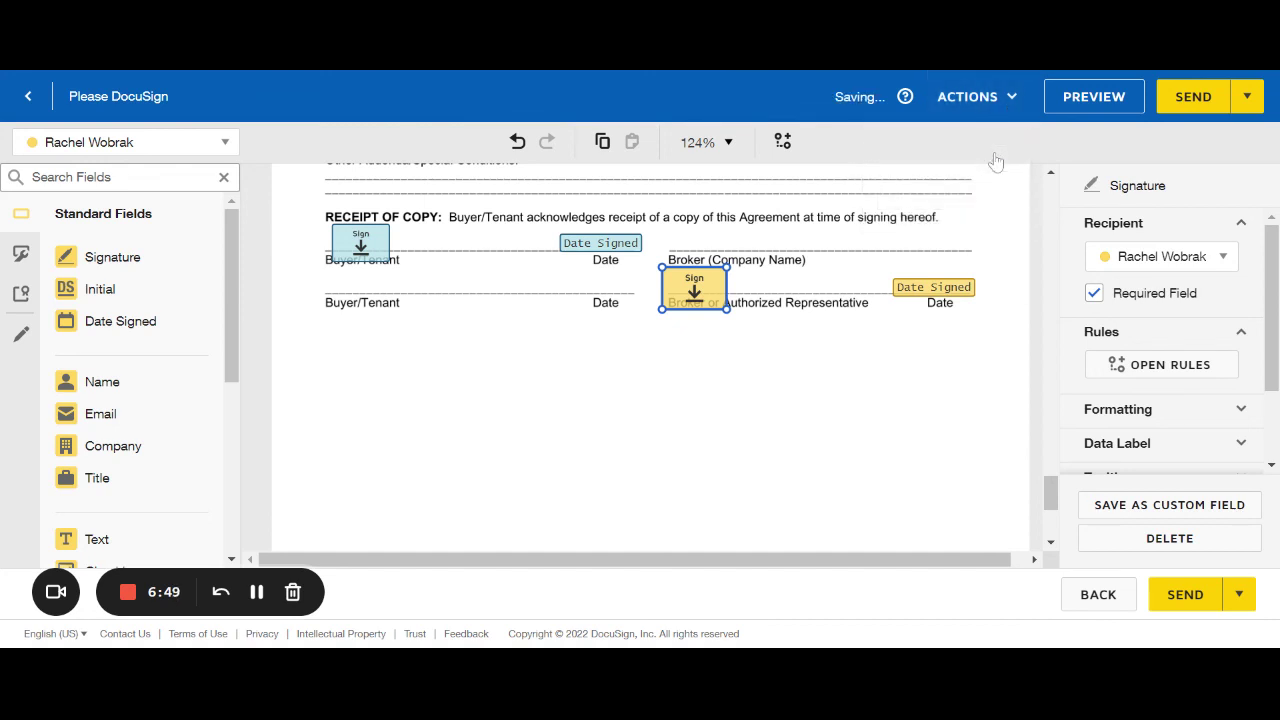